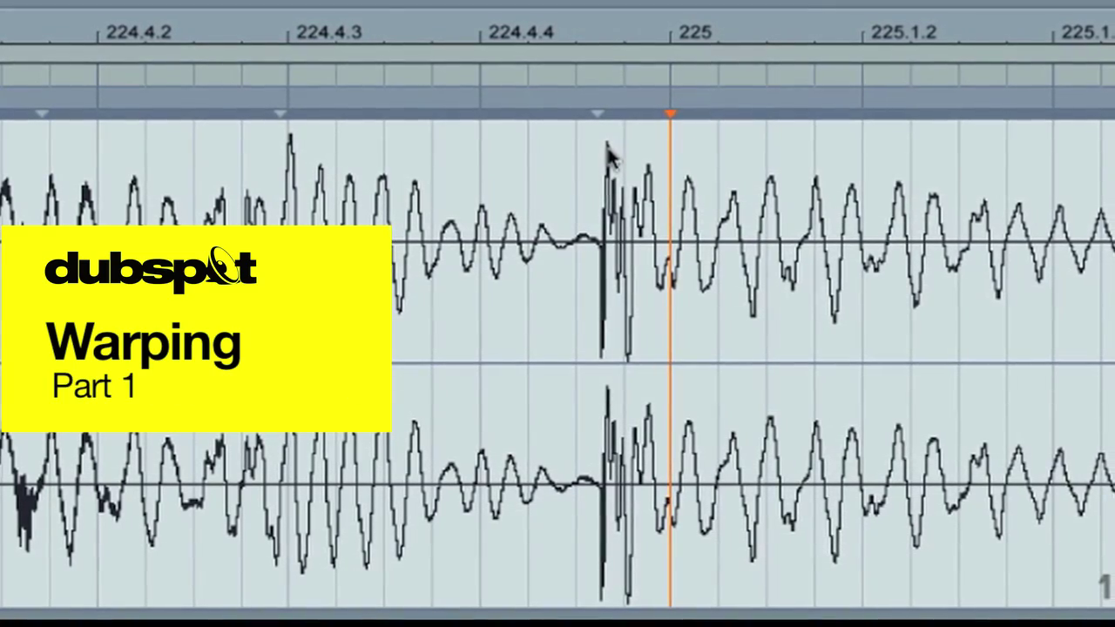
Move the start marker of the unwarped clip well into the track to play from there.
click(601, 149)
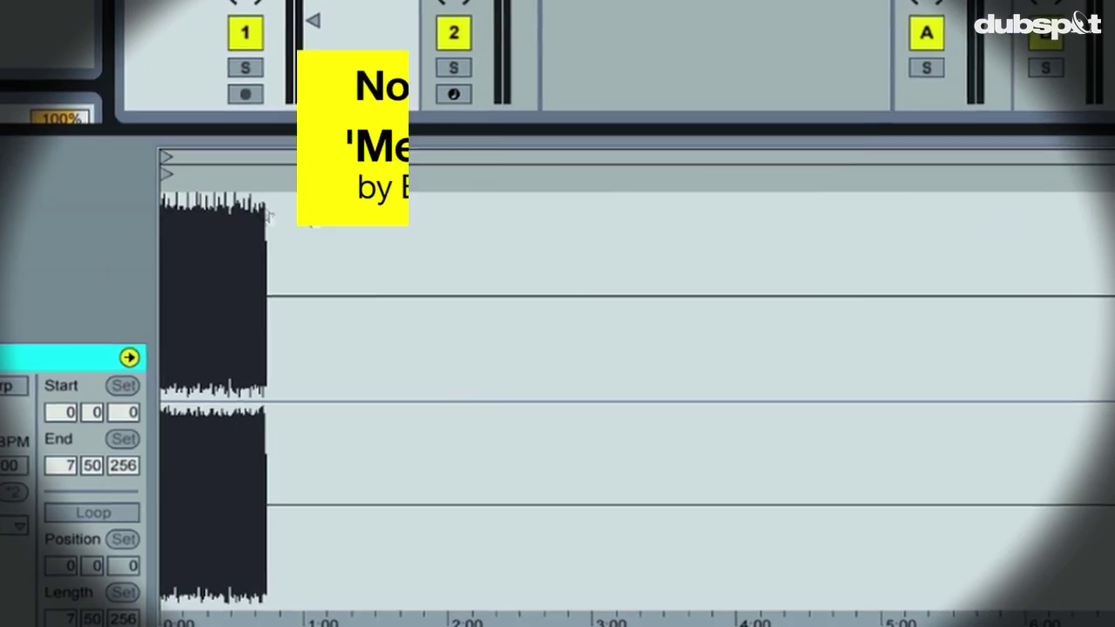
key(minus)
key(minus)
key(minus)
key(minus)
key(minus)
key(minus)
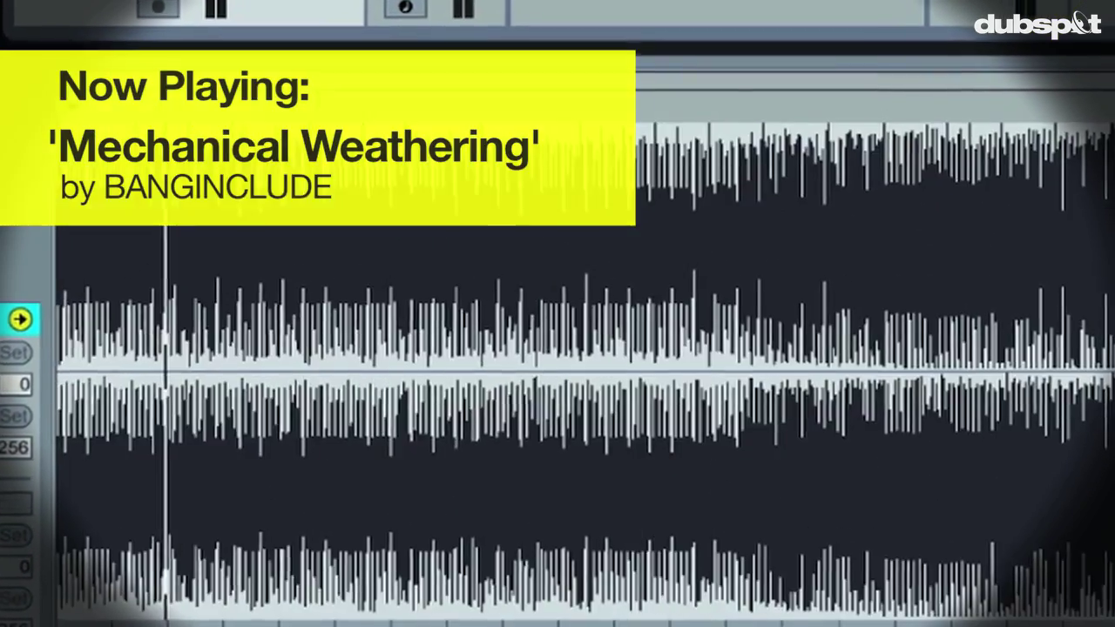
drag(166, 154, 948, 154)
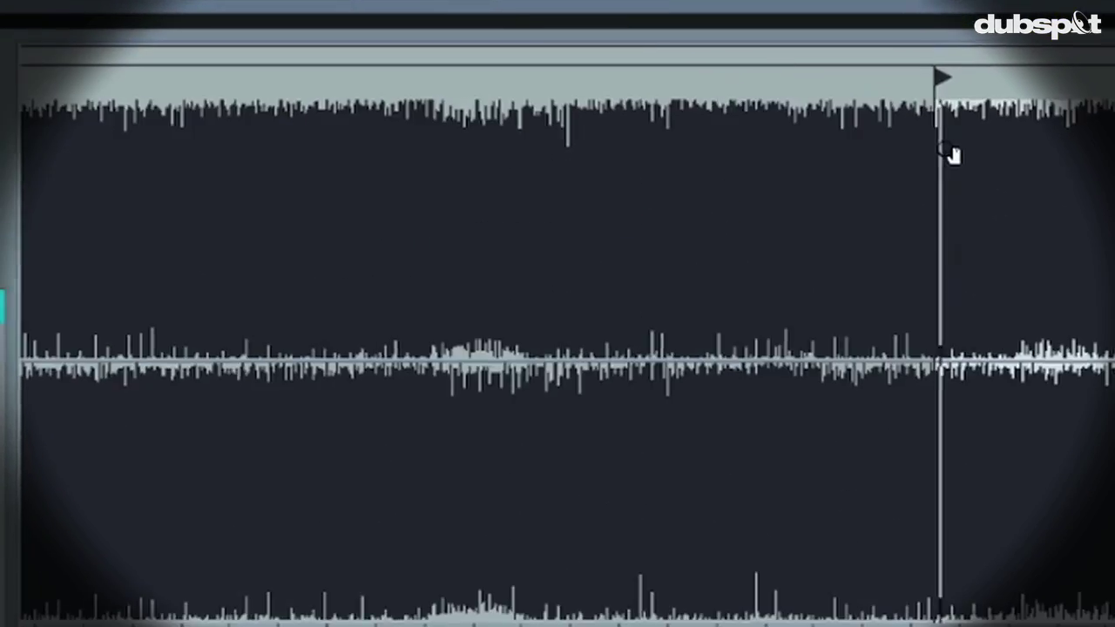
drag(86, 120, 86, 261)
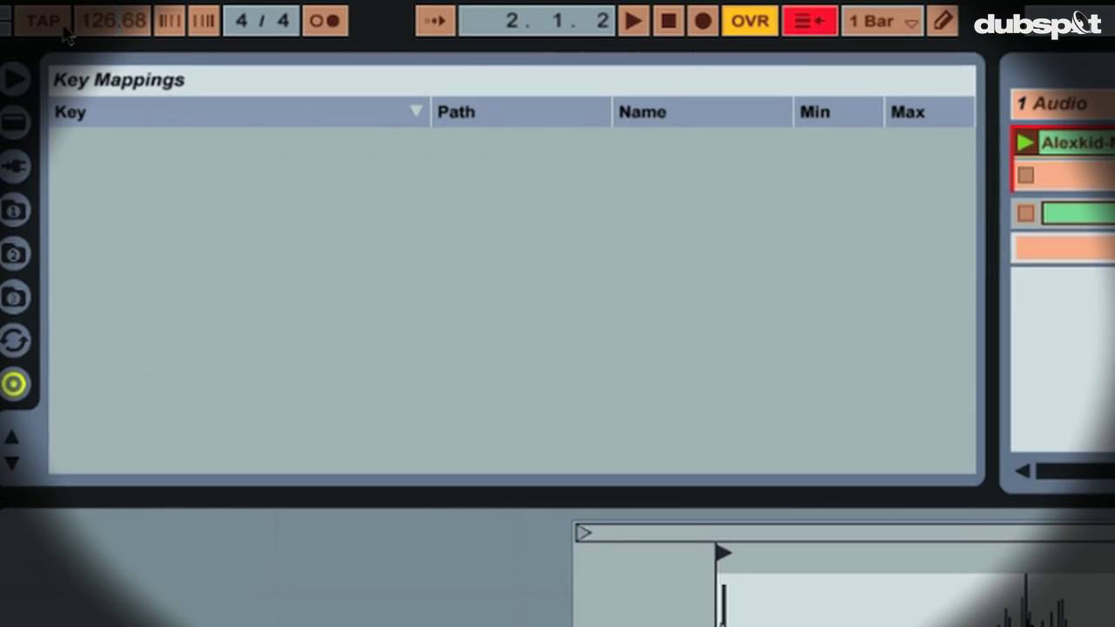
Map the T key to the Tap Tempo control in key mapping mode.
key(t)
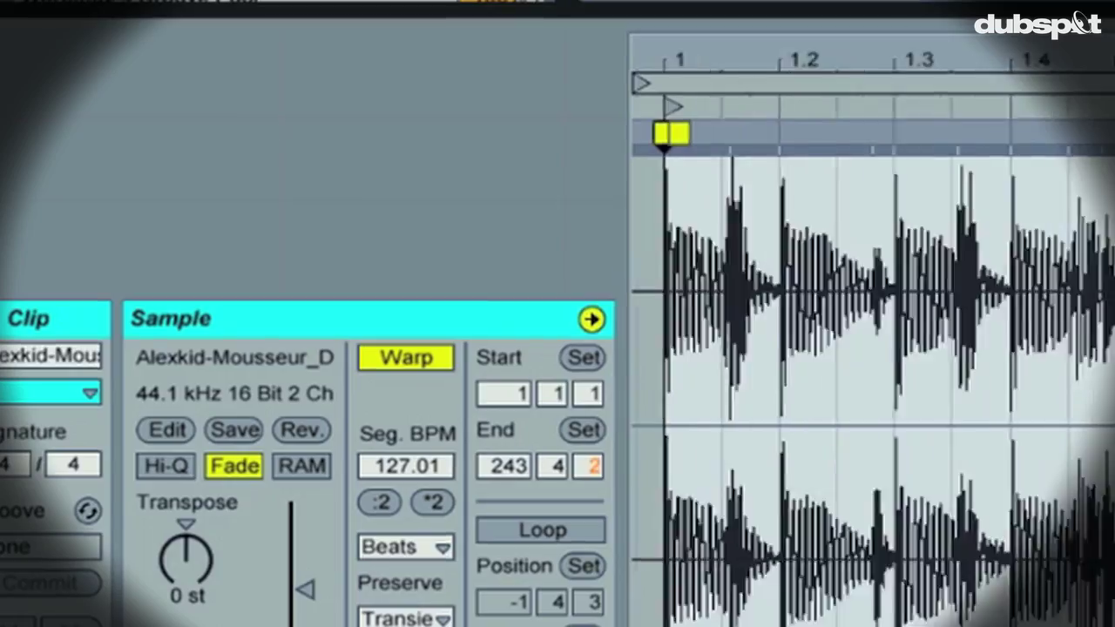
Rewarp the clip from the warp marker on the first downbeat at 1.1.1.
drag(702, 56, 1098, 89)
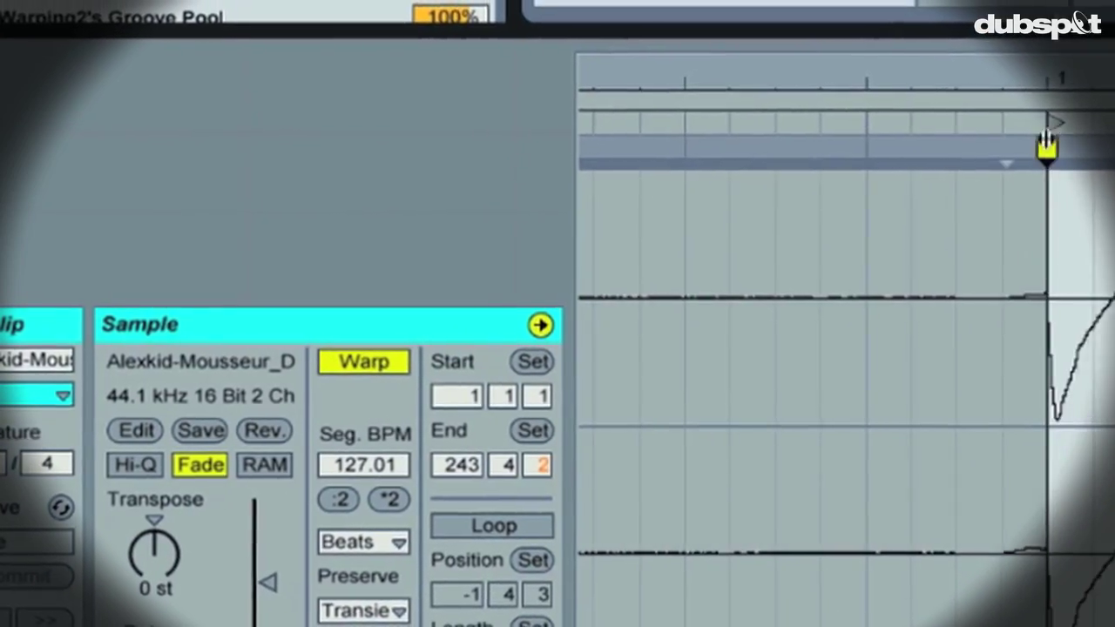
right_click(1098, 134)
click(1114, 289)
drag(1004, 95, 1000, 95)
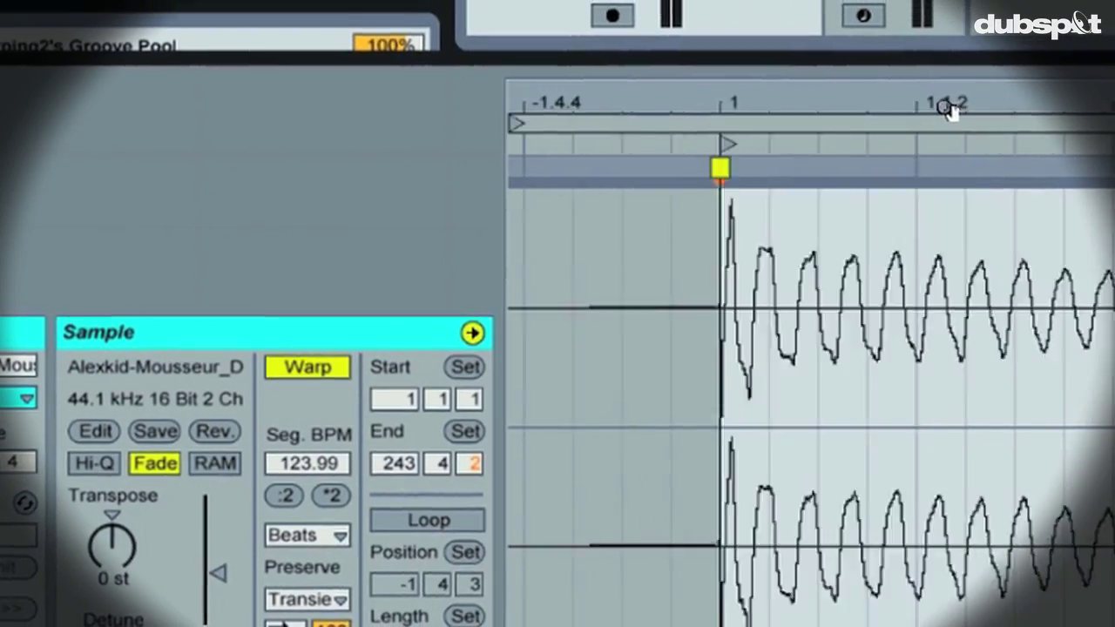
Jump playback to bar 5 and check how the track's beats line up with the grid.
drag(728, 90, 731, 88)
drag(647, 111, 480, 113)
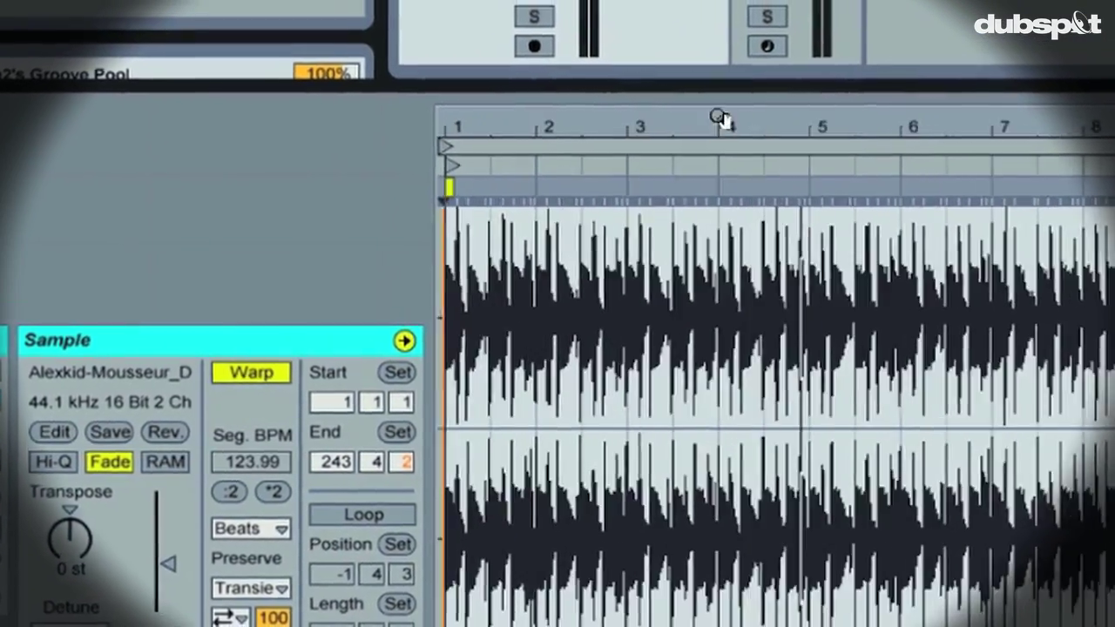
drag(770, 104, 871, 106)
click(867, 223)
drag(1106, 106, 880, 160)
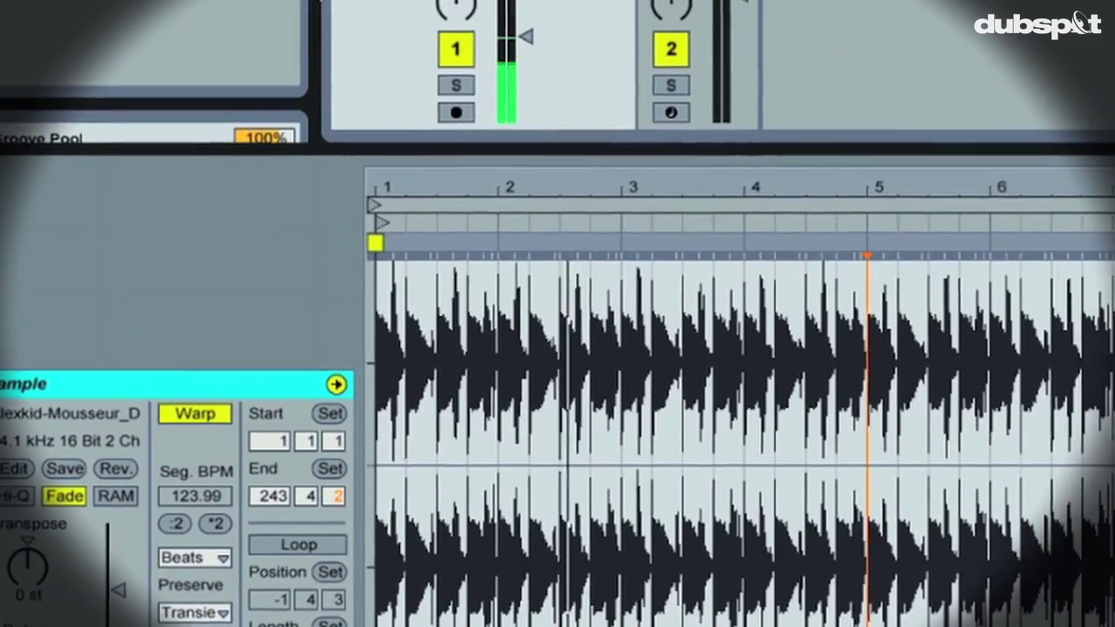
drag(737, 187, 1111, 154)
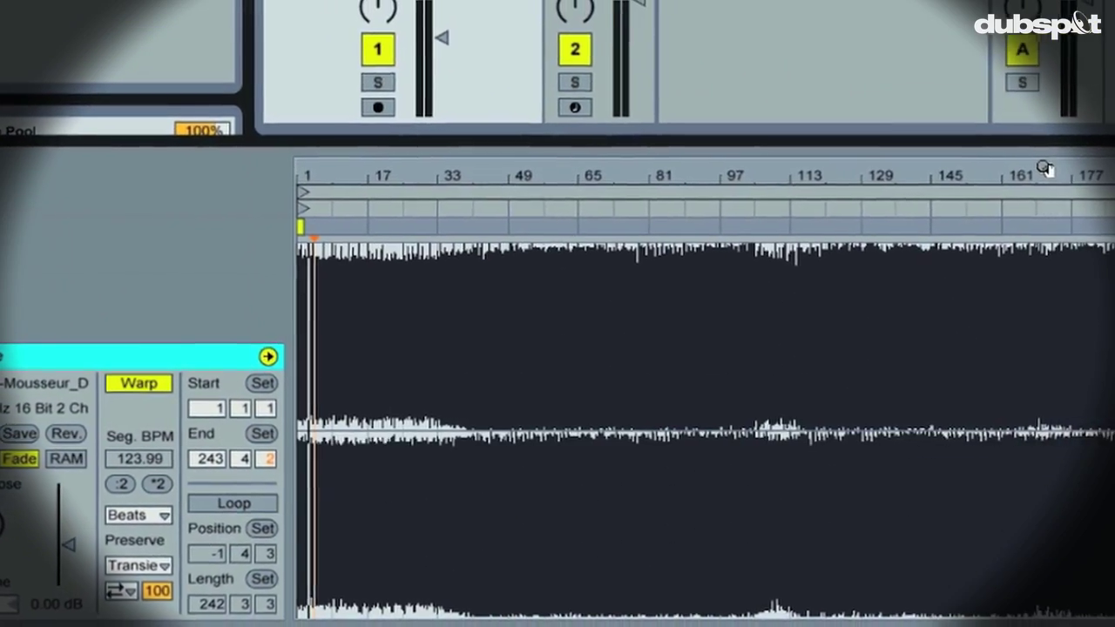
Find a transient late in the track and adjust the warp marker there so that it lines up with the beat grid.
drag(1048, 169, 893, 192)
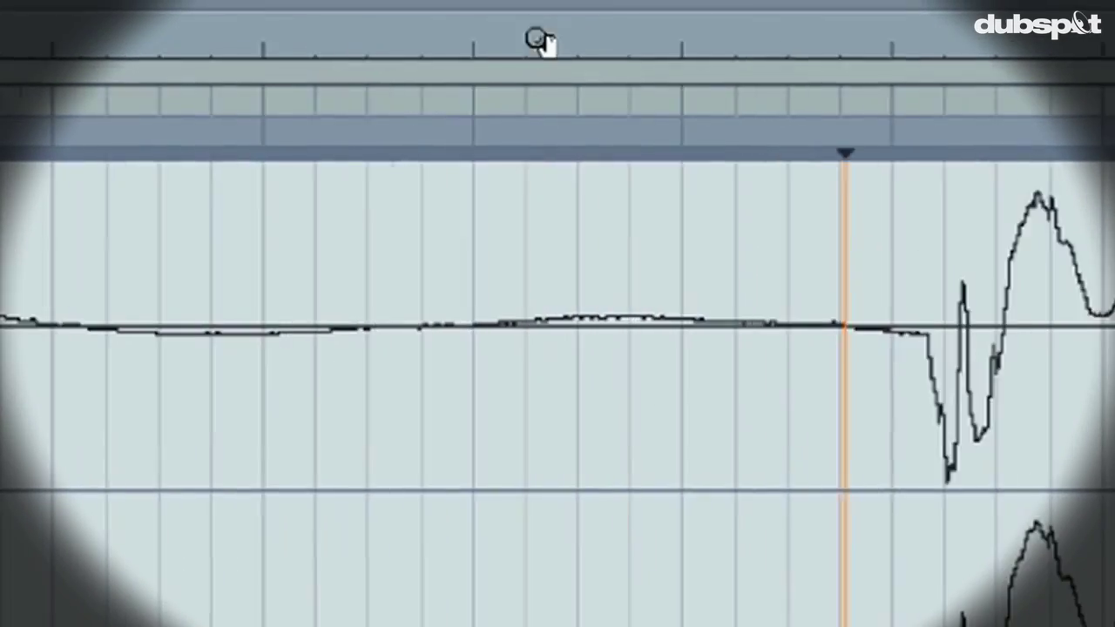
drag(538, 42, 287, 49)
click(747, 253)
drag(630, 153, 737, 144)
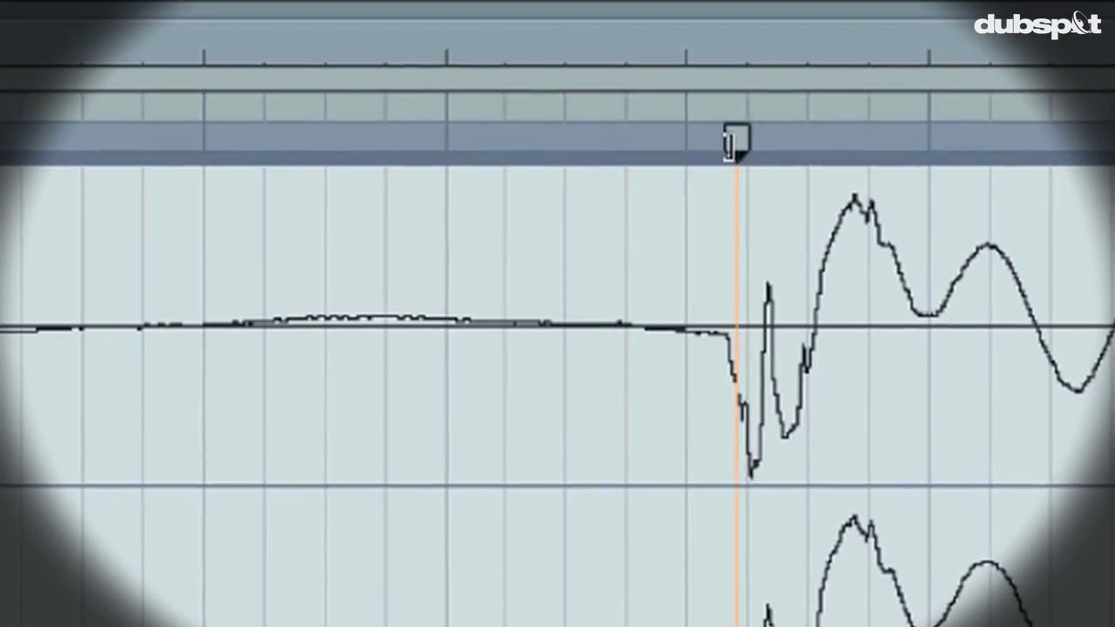
drag(433, 48, 180, 52)
click(477, 152)
drag(478, 51, 460, 26)
drag(458, 146, 991, 147)
drag(991, 54, 177, 84)
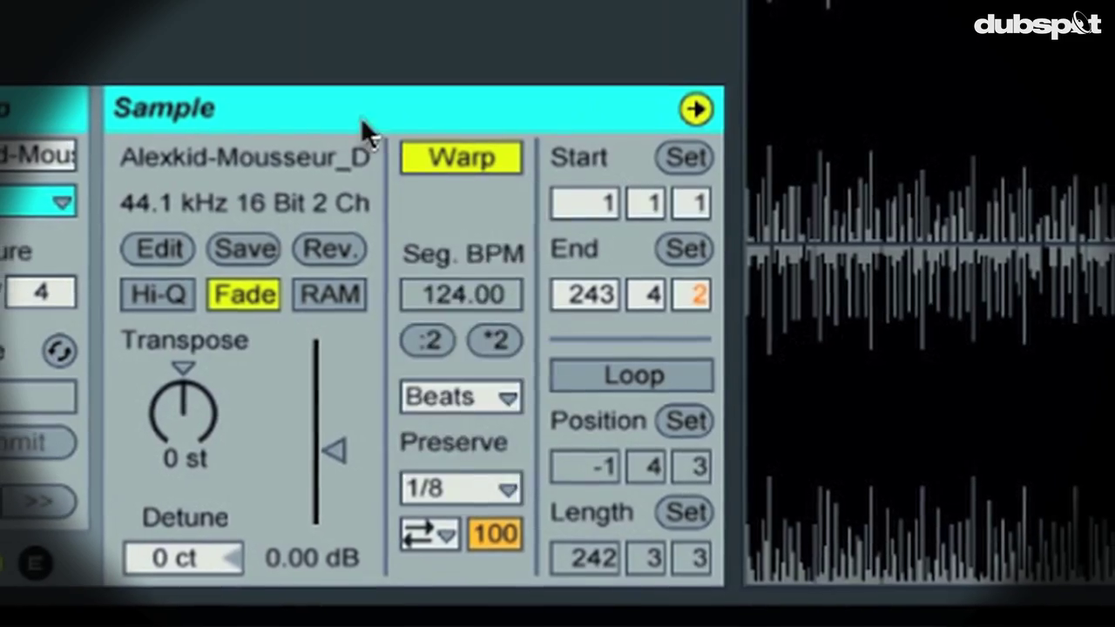
Set the Preserve option of the clip's Beats warp mode to Transients.
click(457, 492)
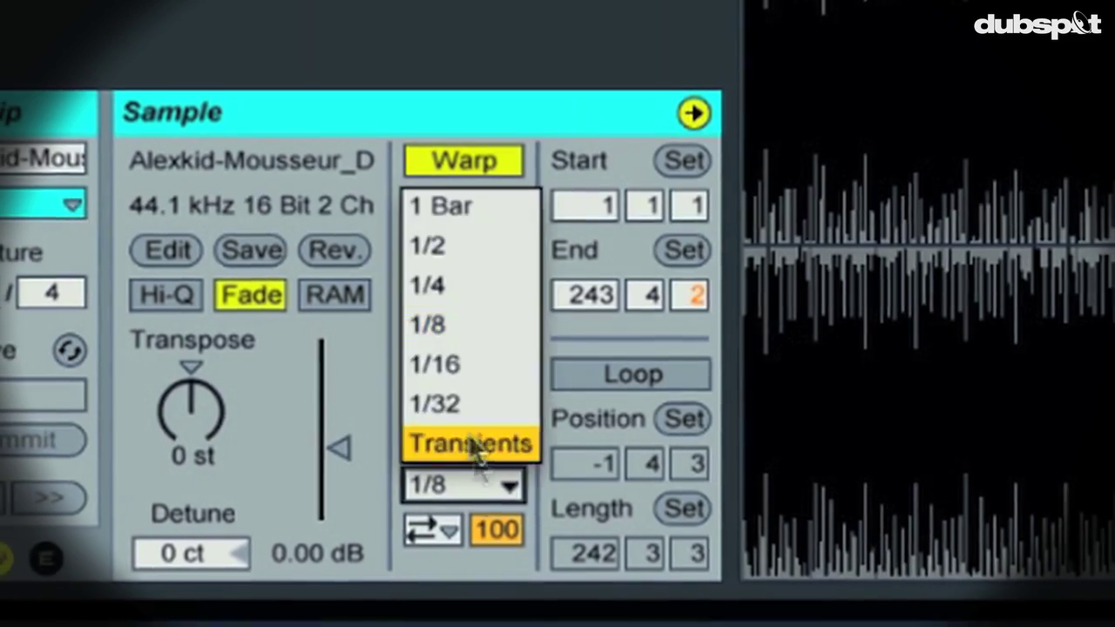
click(470, 478)
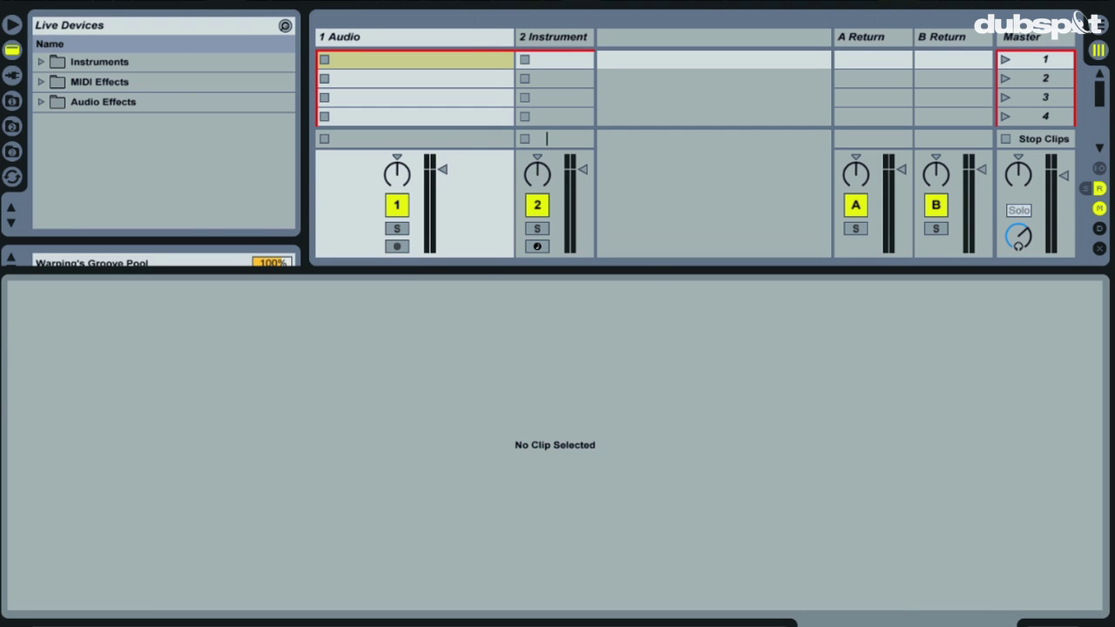
Open the Record, Warp and Launch preferences and make sure Auto-Warp Long Samples is off.
key(super+comma)
drag(1094, 56, 473, 49)
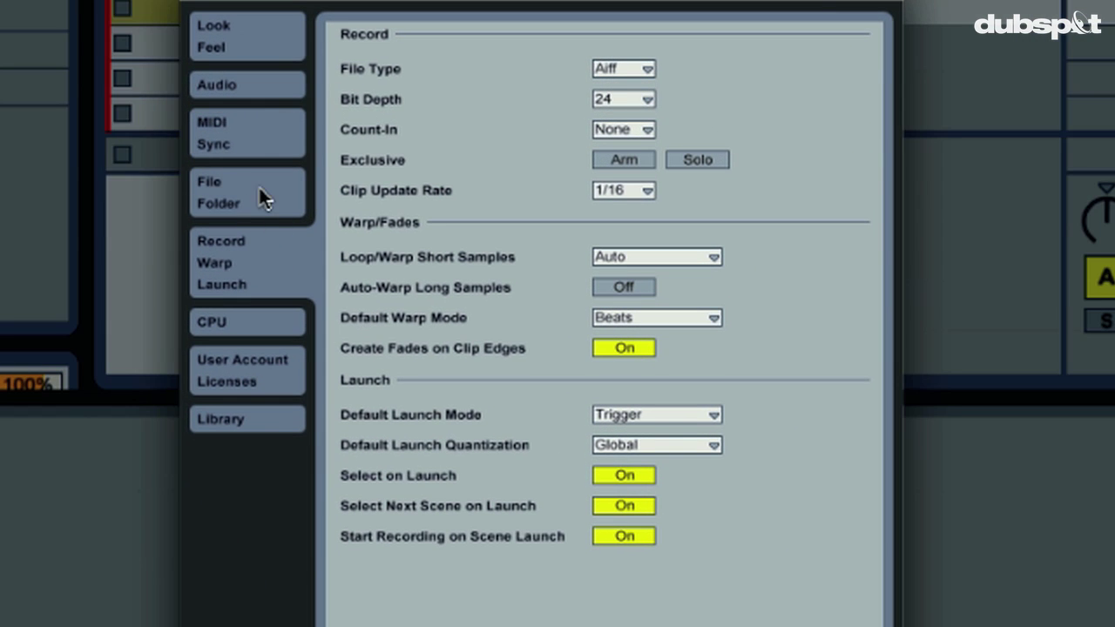
click(259, 184)
click(258, 254)
click(609, 287)
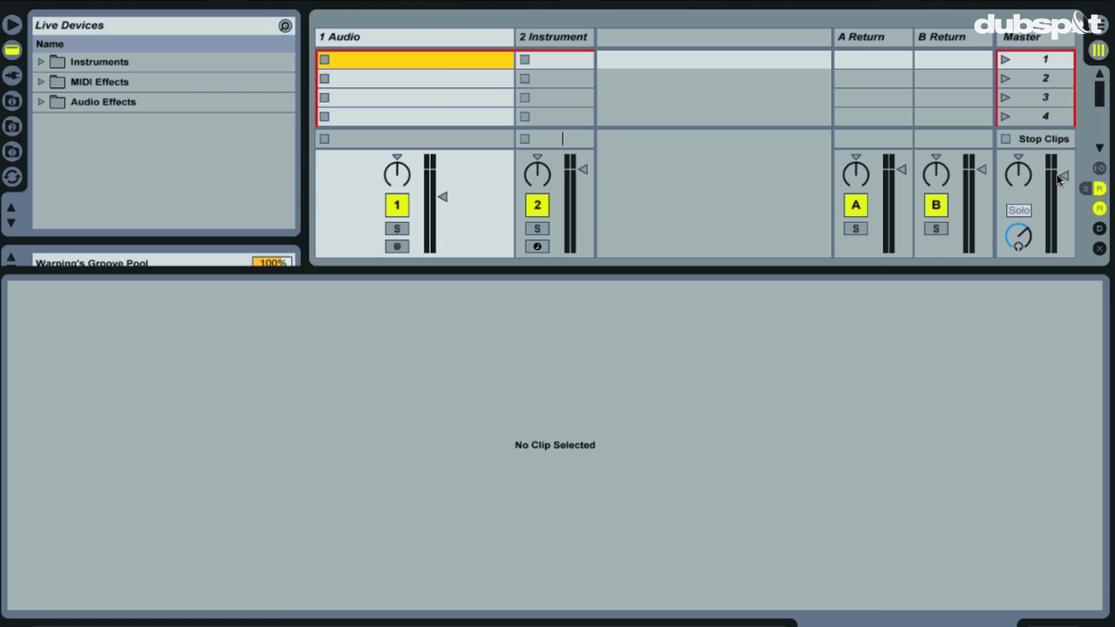
Switch to the Finder and load Alexkid-Mousseur_Dub-Rekids.mp3 into the first clip slot of the 1 Audio track.
key(super+Tab)
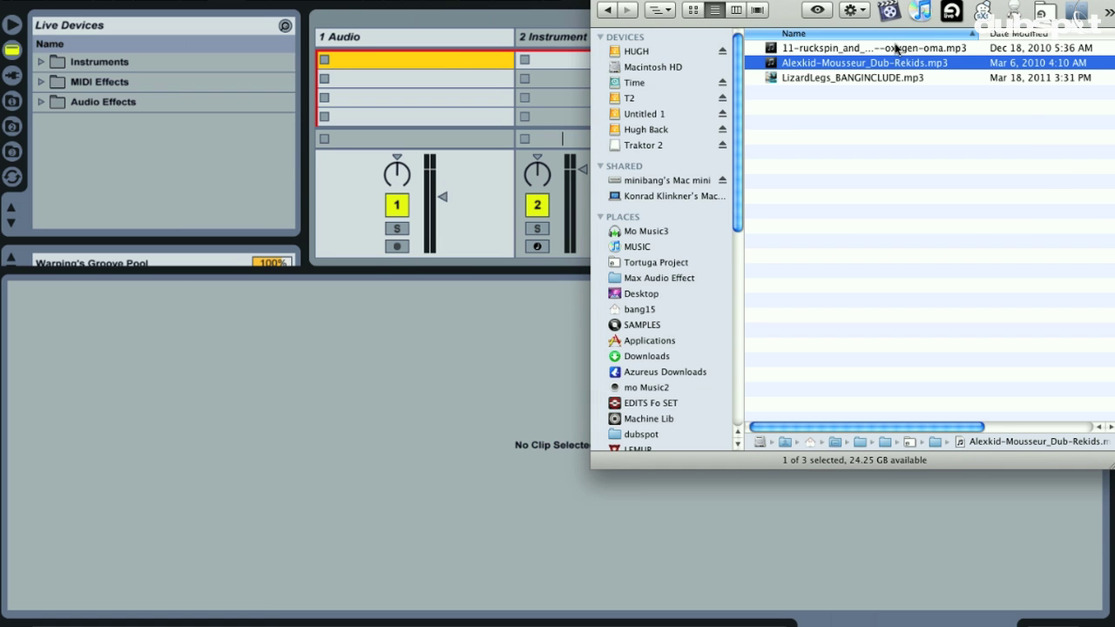
drag(570, 67, 452, 67)
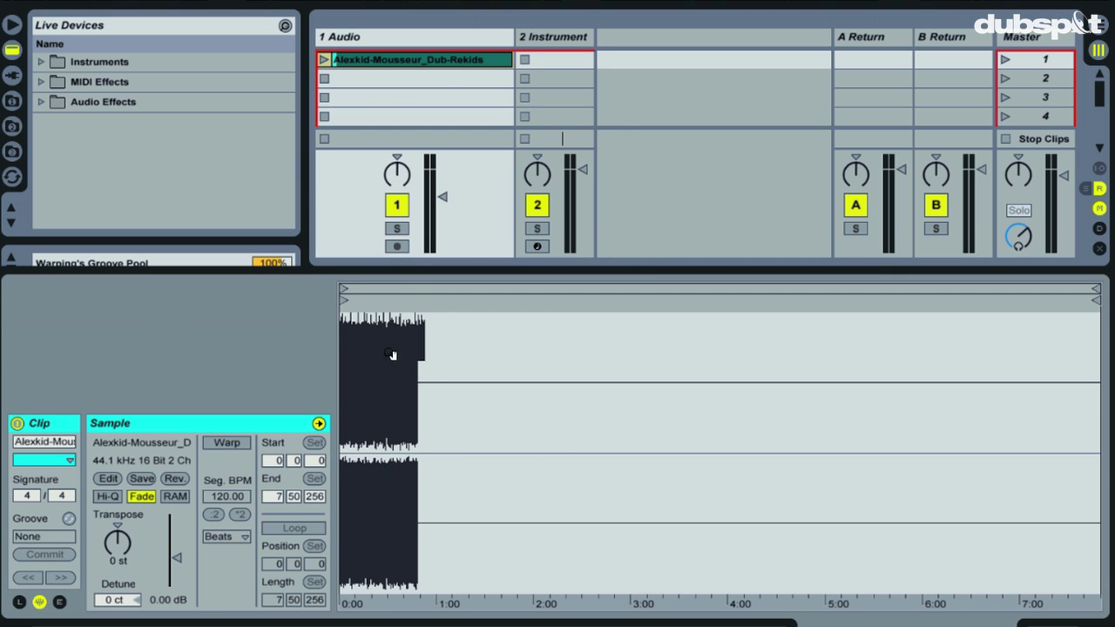
mouse_move(366, 336)
mouse_down()
mouse_move(384, 371)
mouse_move(369, 336)
mouse_move(380, 332)
mouse_move(341, 318)
mouse_move(348, 334)
mouse_up()
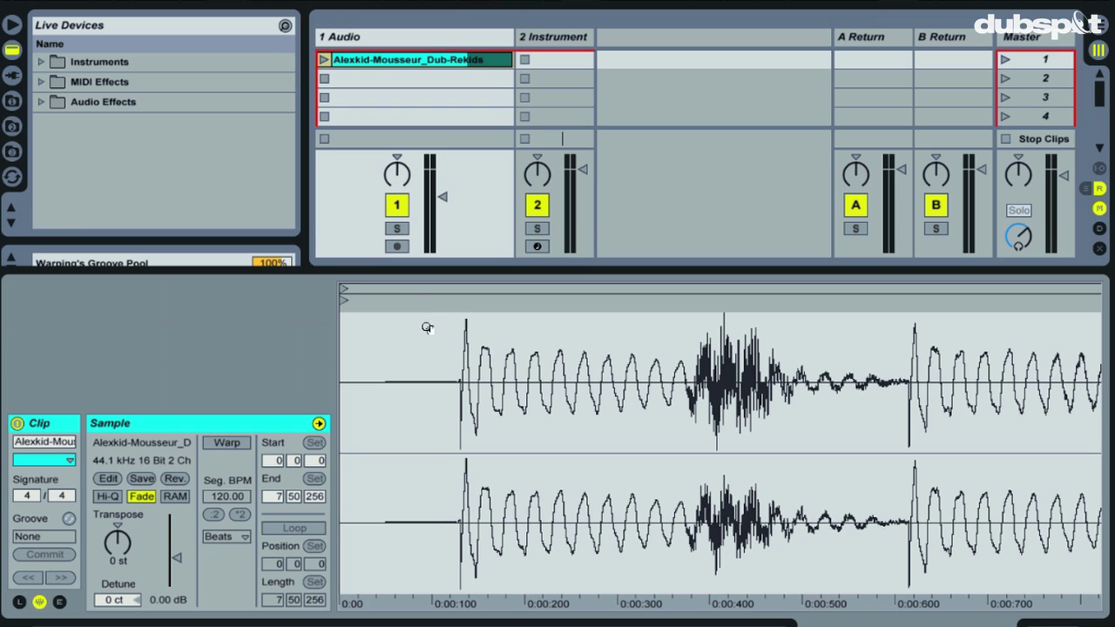
Launch the Alexkid-Mousseur_Dub-Rekids clip and examine its waveform during playback.
click(322, 60)
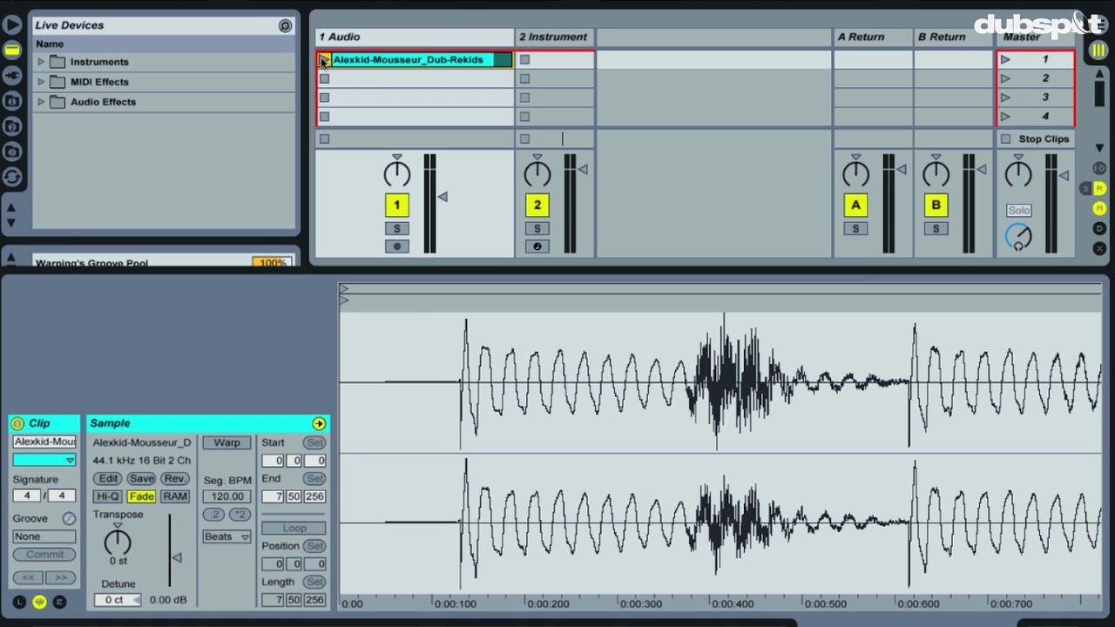
drag(495, 324, 364, 338)
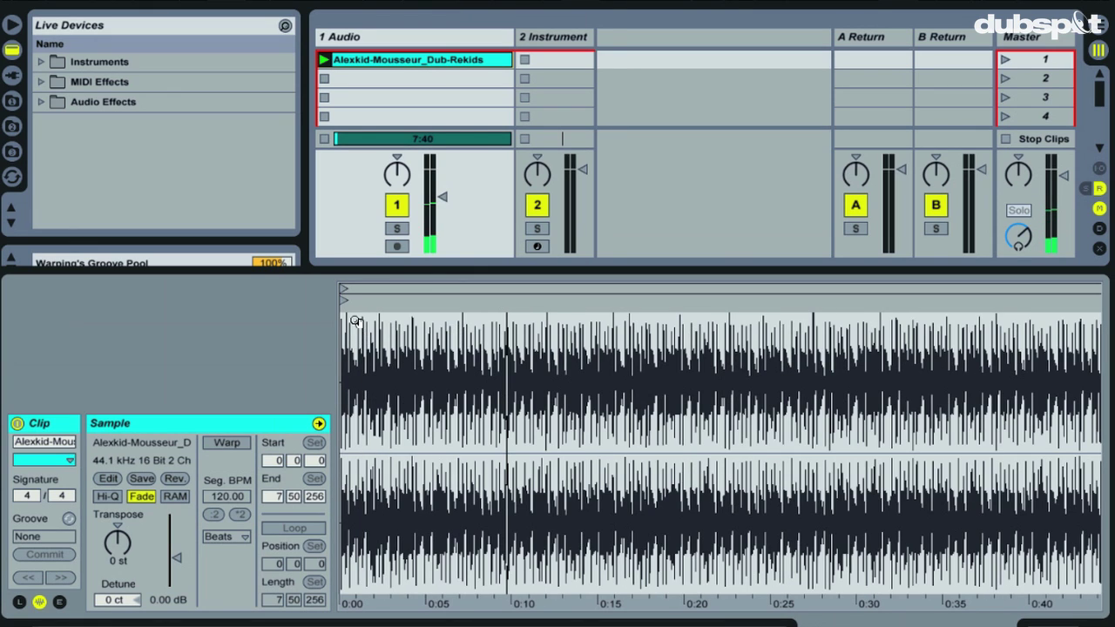
mouse_move(389, 332)
mouse_down()
mouse_move(352, 331)
mouse_move(814, 301)
mouse_up()
drag(814, 354, 475, 332)
Move the clip's start marker to about 2:22, 4:06 and 5:04 to audition those parts, and return it to the beginning.
click(574, 302)
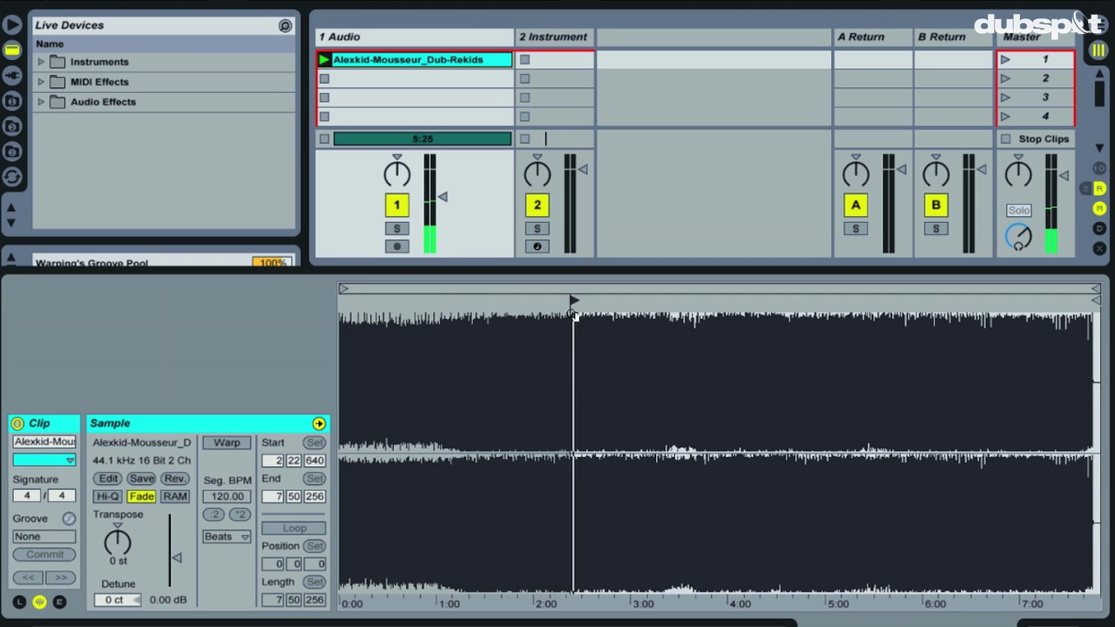
drag(574, 300, 743, 304)
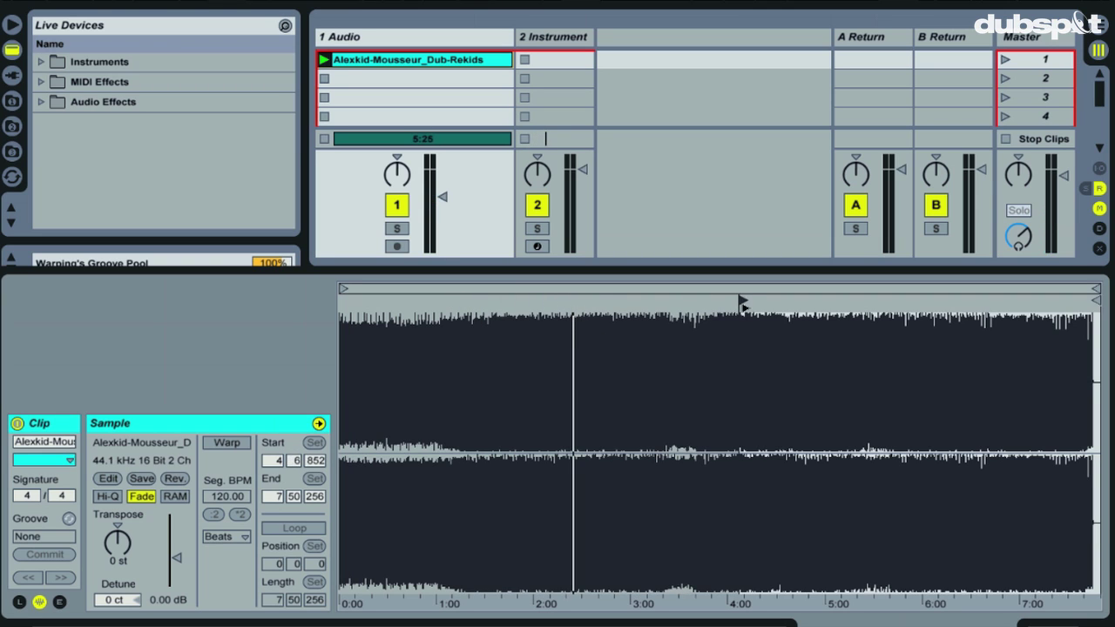
click(835, 321)
drag(838, 341, 838, 341)
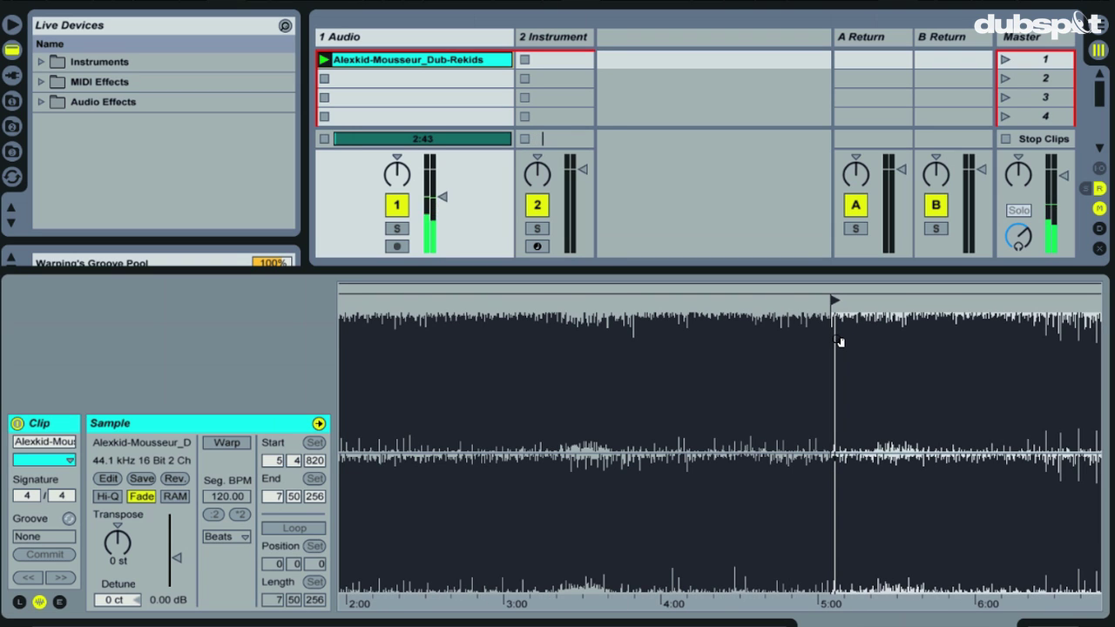
scroll(821, 312, down, 2)
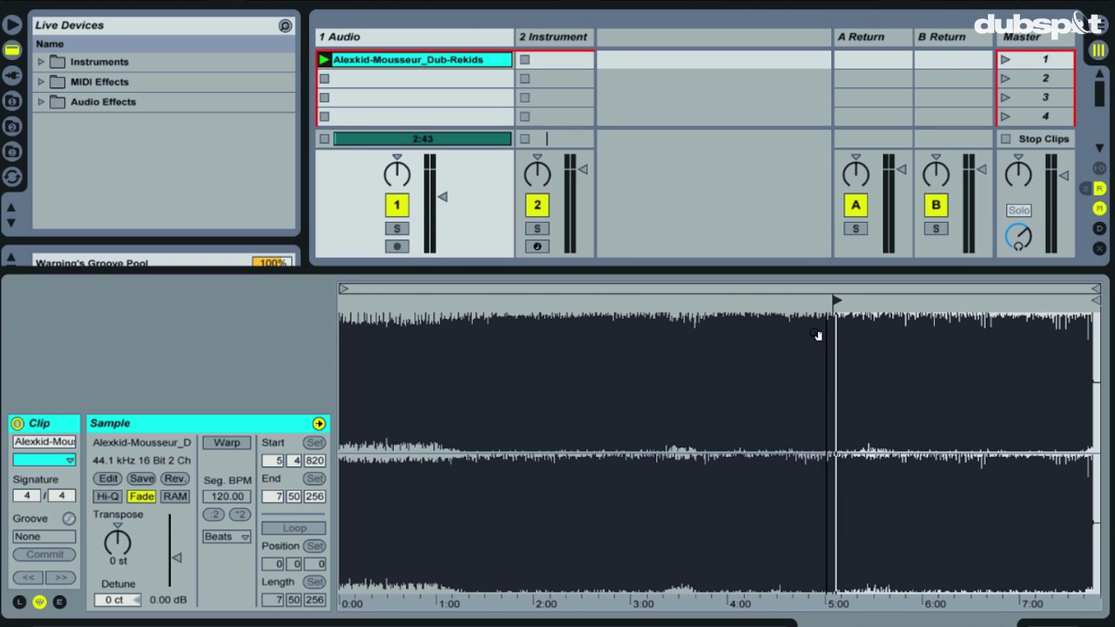
drag(726, 303, 275, 301)
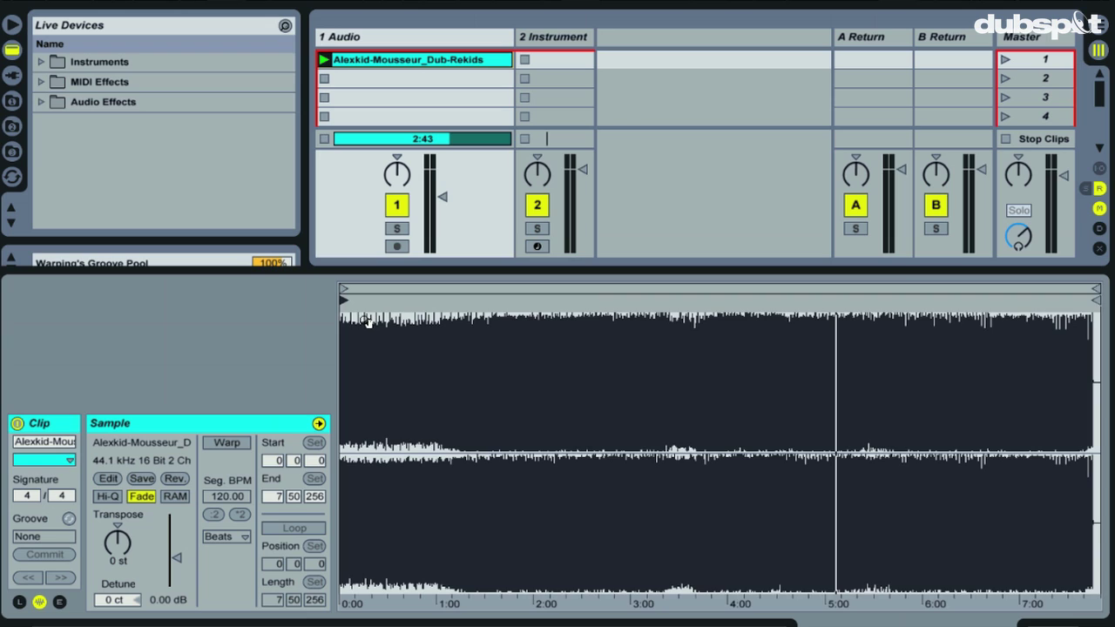
Examine the silence before the first kick at the beginning of the waveform and the clip's Warp switch.
drag(349, 323, 347, 443)
drag(386, 351, 446, 349)
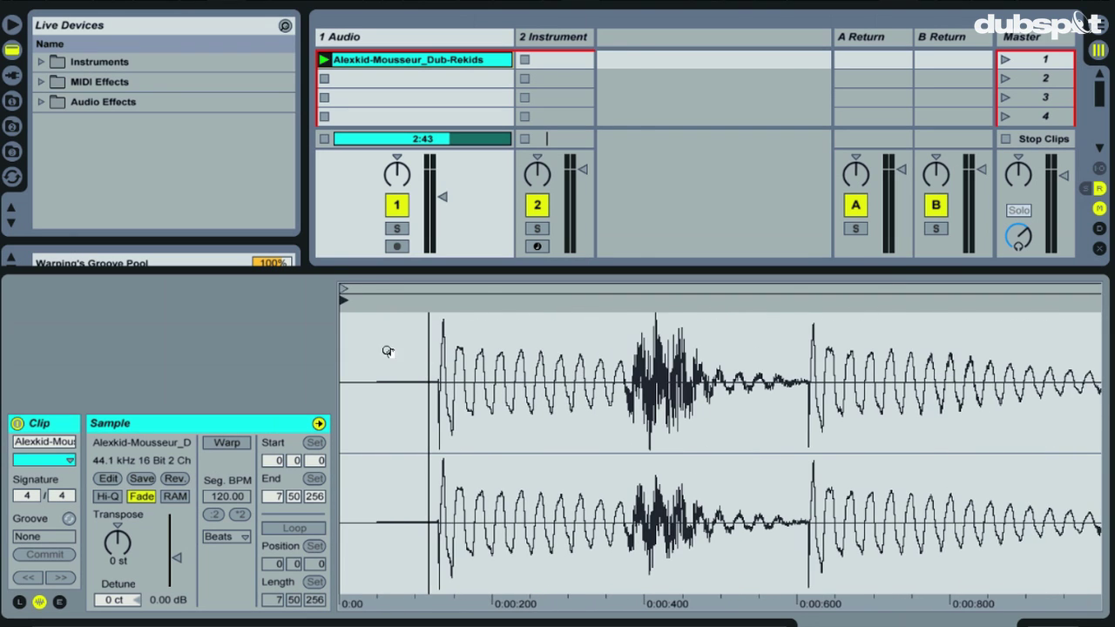
mouse_move(512, 340)
mouse_down()
mouse_move(358, 331)
mouse_move(510, 335)
mouse_up()
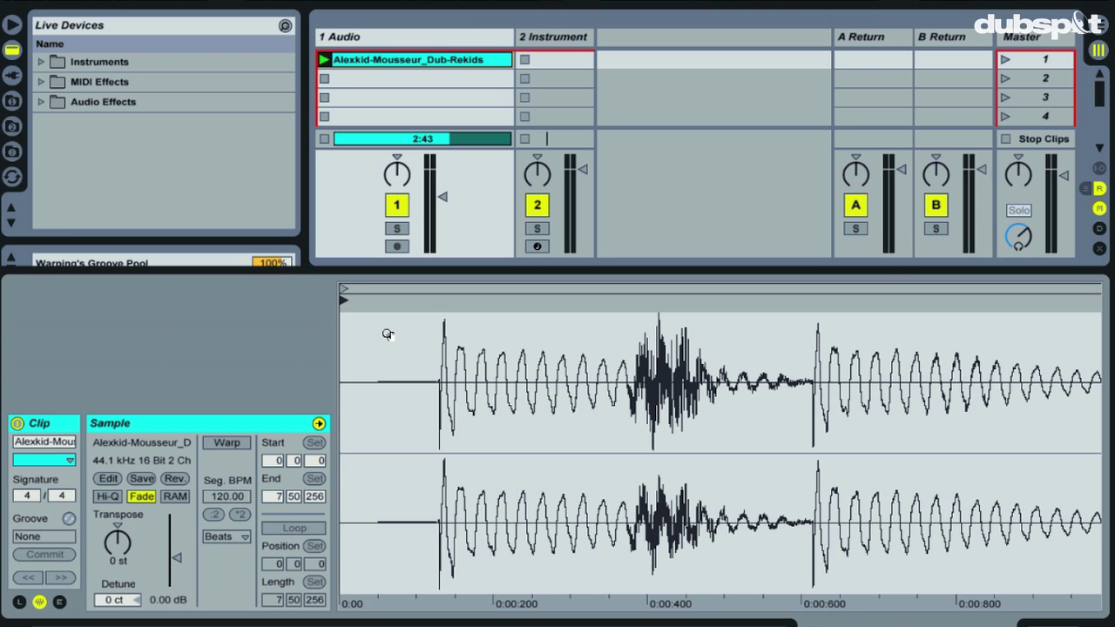
drag(436, 352, 774, 335)
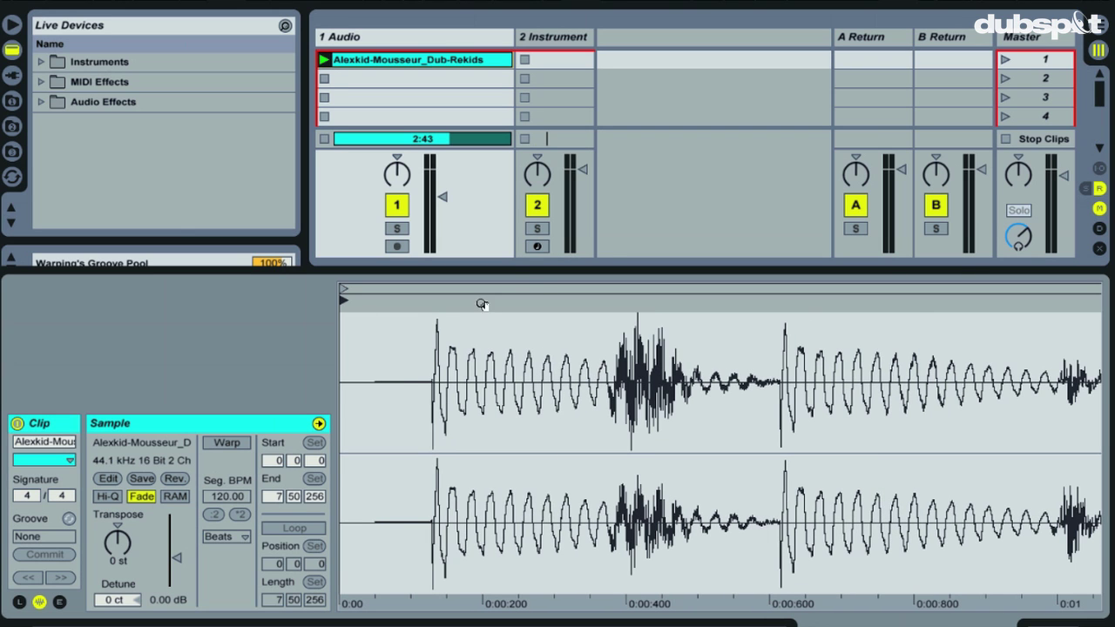
drag(622, 384, 600, 375)
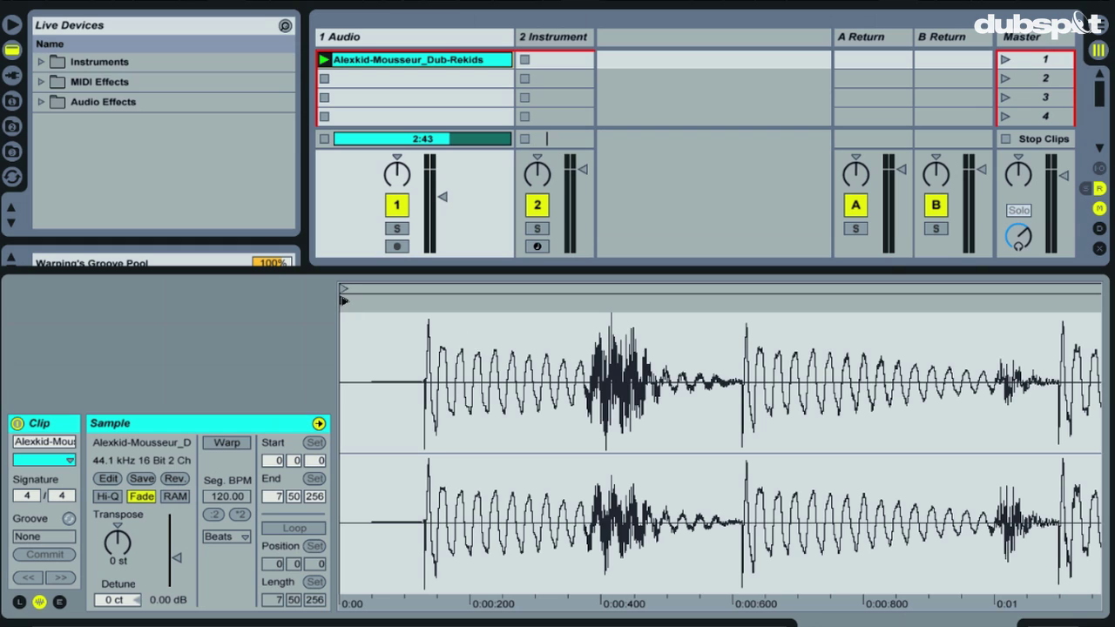
drag(352, 324, 341, 324)
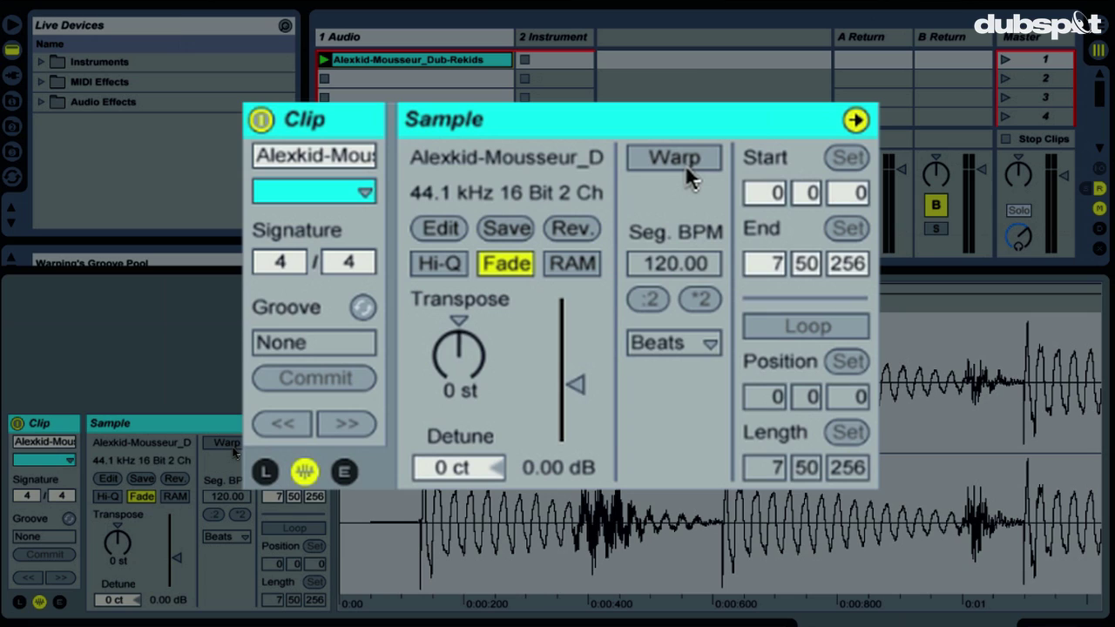
click(685, 162)
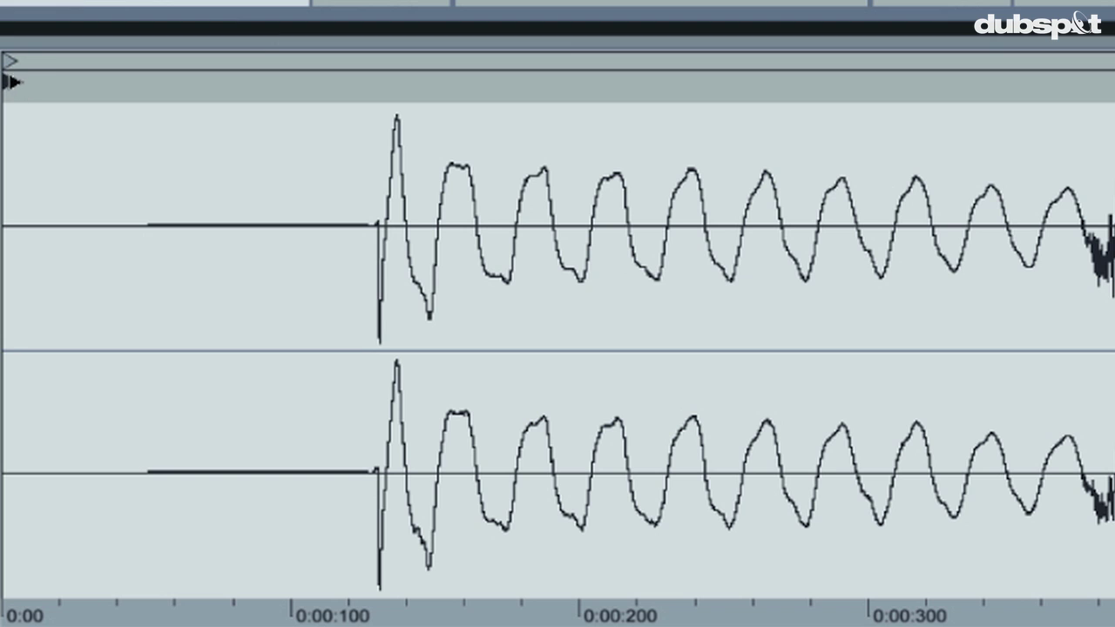
Move the clip's start marker to the first kick transient, at about 0.13 seconds.
mouse_move(11, 82)
mouse_down()
mouse_move(391, 99)
mouse_move(374, 107)
mouse_up()
mouse_move(350, 120)
mouse_down()
mouse_move(350, 140)
mouse_move(350, 116)
mouse_up()
scroll(353, 119, down, 3)
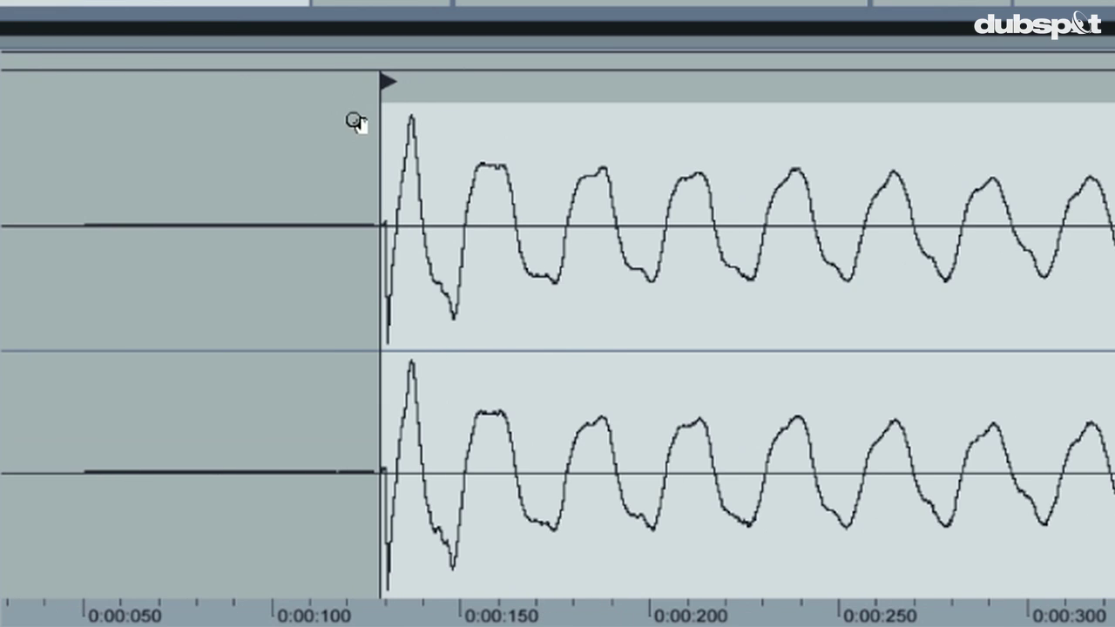
scroll(381, 119, up, 4)
scroll(383, 118, down, 3)
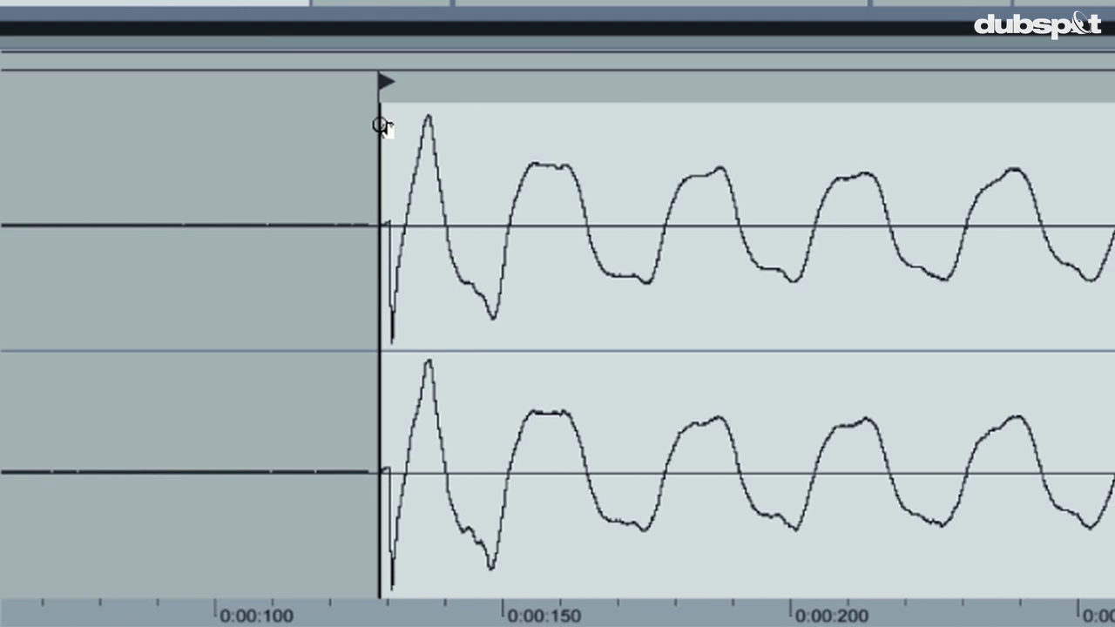
Examine how closely the clip's start marker lines up with the first kick transient.
scroll(381, 119, up, 2)
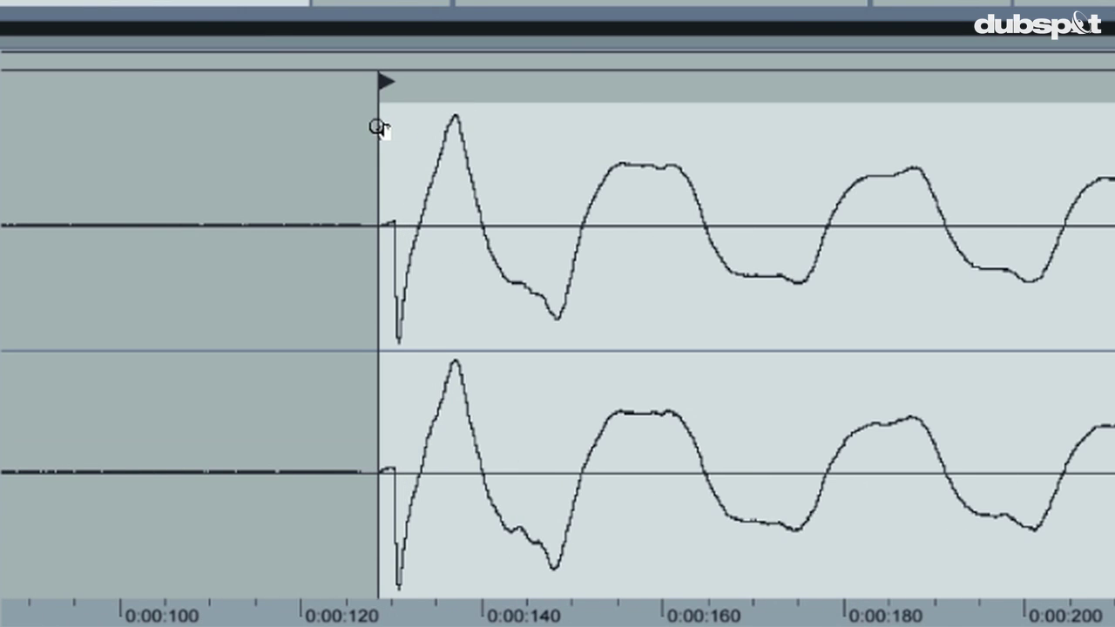
mouse_move(378, 127)
mouse_down()
mouse_move(378, 141)
mouse_move(471, 135)
mouse_move(471, 119)
mouse_move(367, 135)
mouse_move(375, 167)
mouse_move(364, 137)
mouse_move(464, 139)
mouse_up()
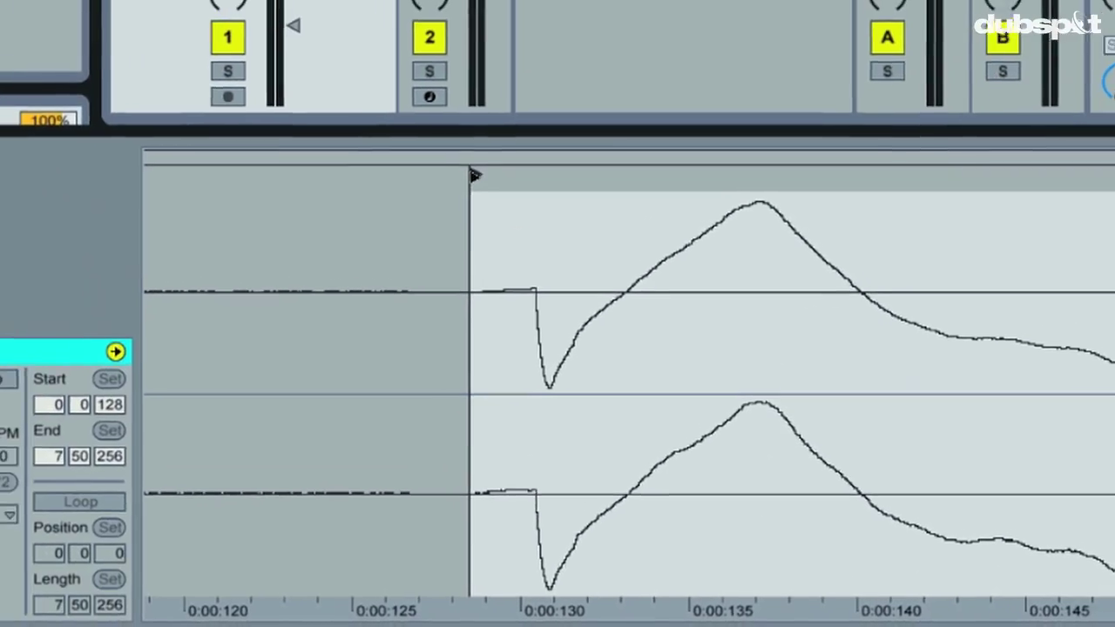
drag(389, 107, 384, 88)
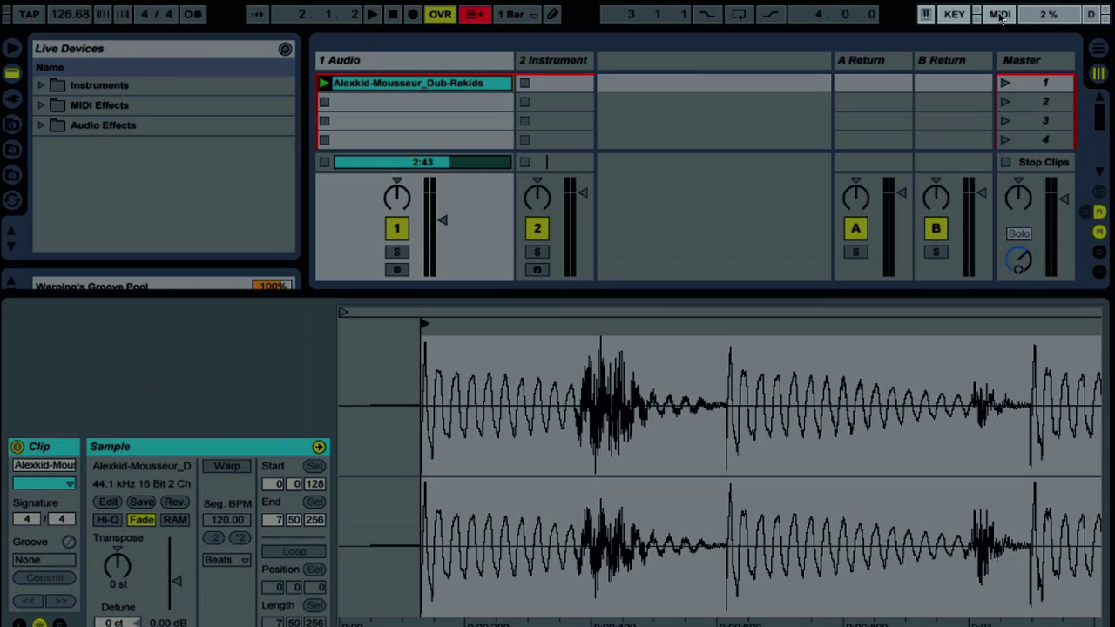
Map the T key to Tap Tempo and the M key to the metronome switch, and leave key mapping mode.
click(955, 15)
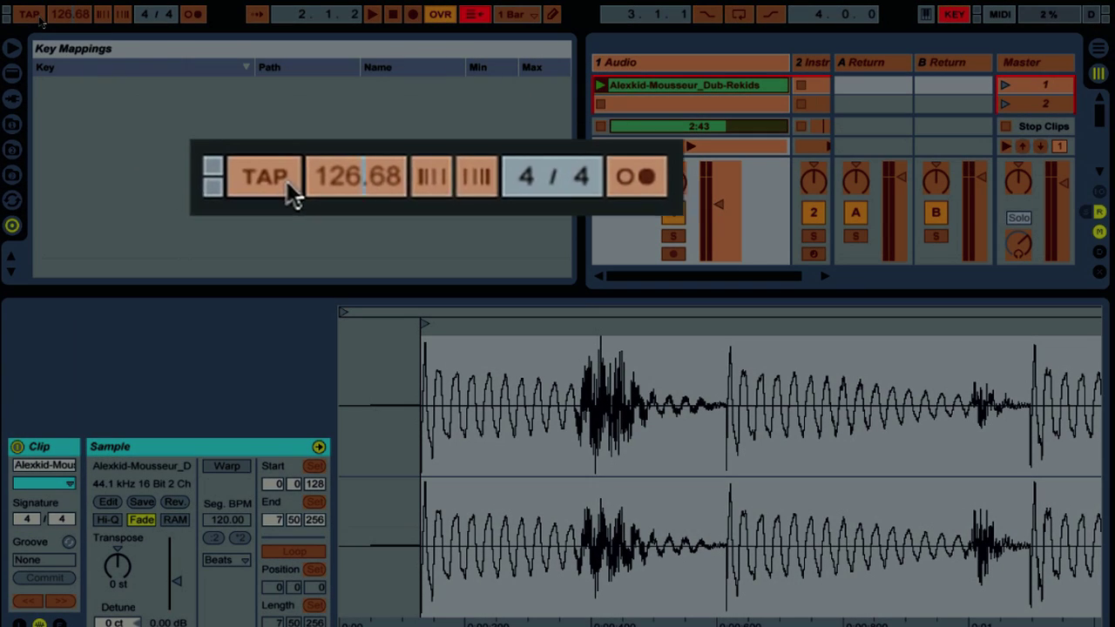
click(29, 14)
key(t)
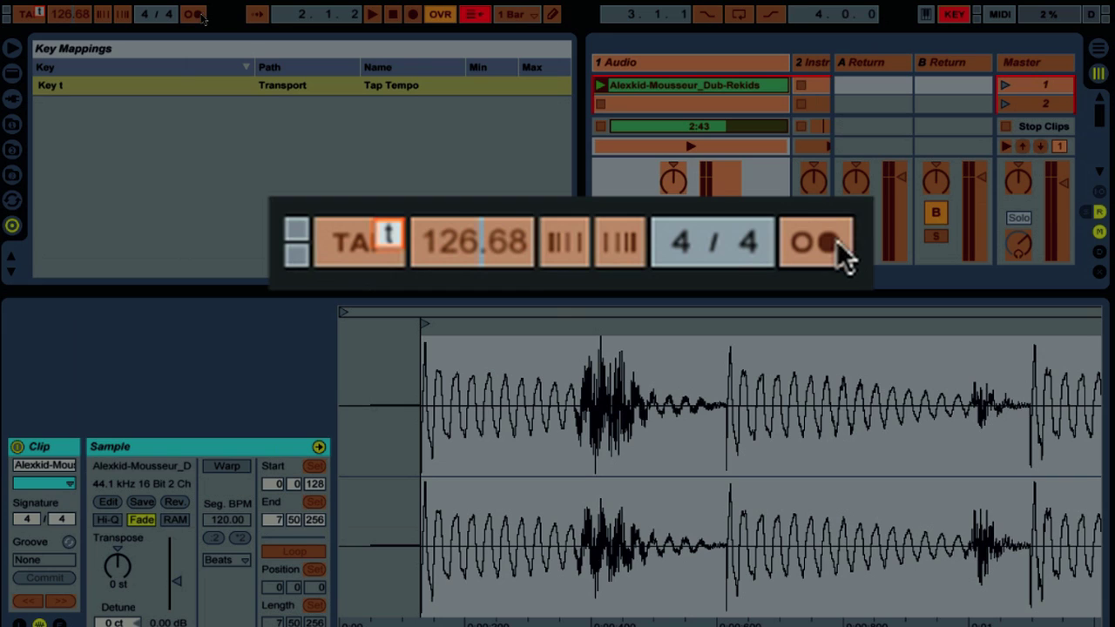
click(198, 14)
key(m)
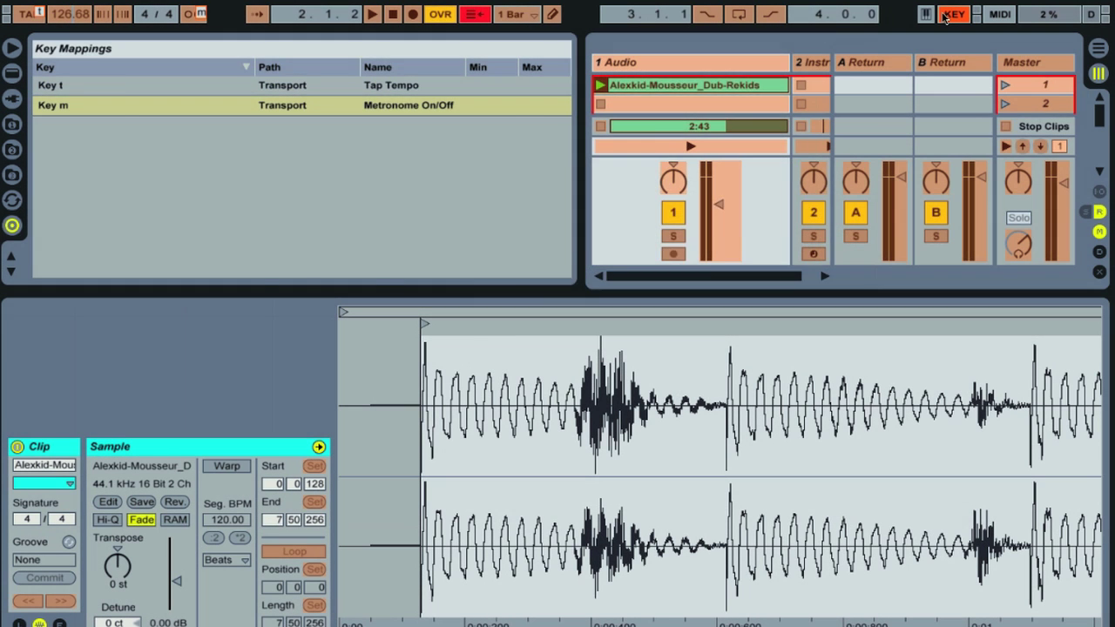
click(946, 17)
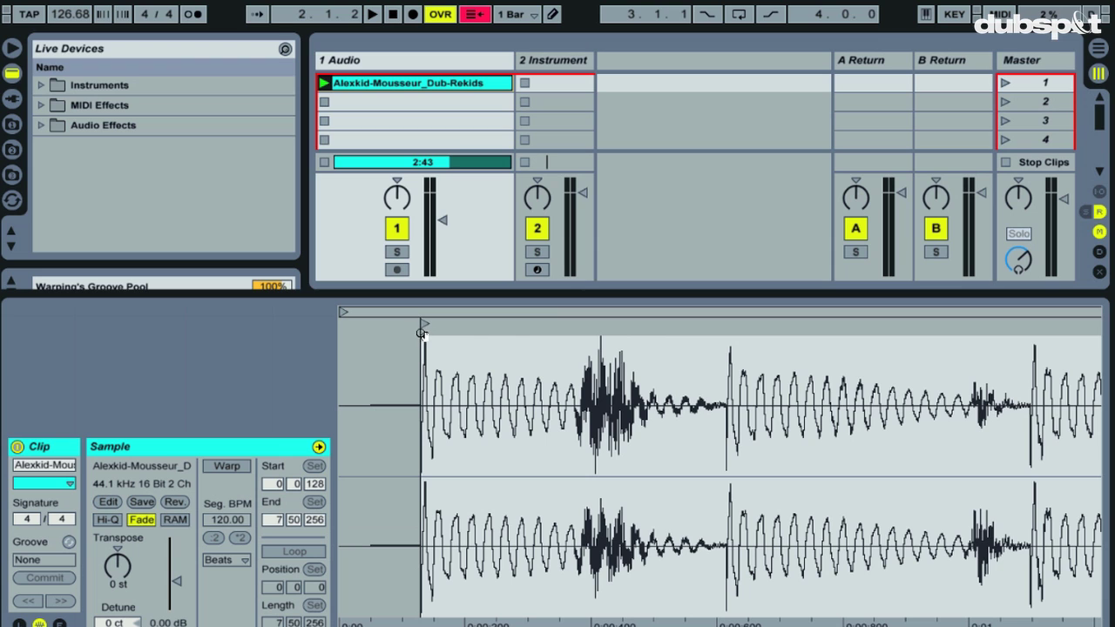
Play the clip from its start marker, tap the tempo along with the kicks to about 127.01 BPM, and stop playback.
drag(422, 335, 419, 343)
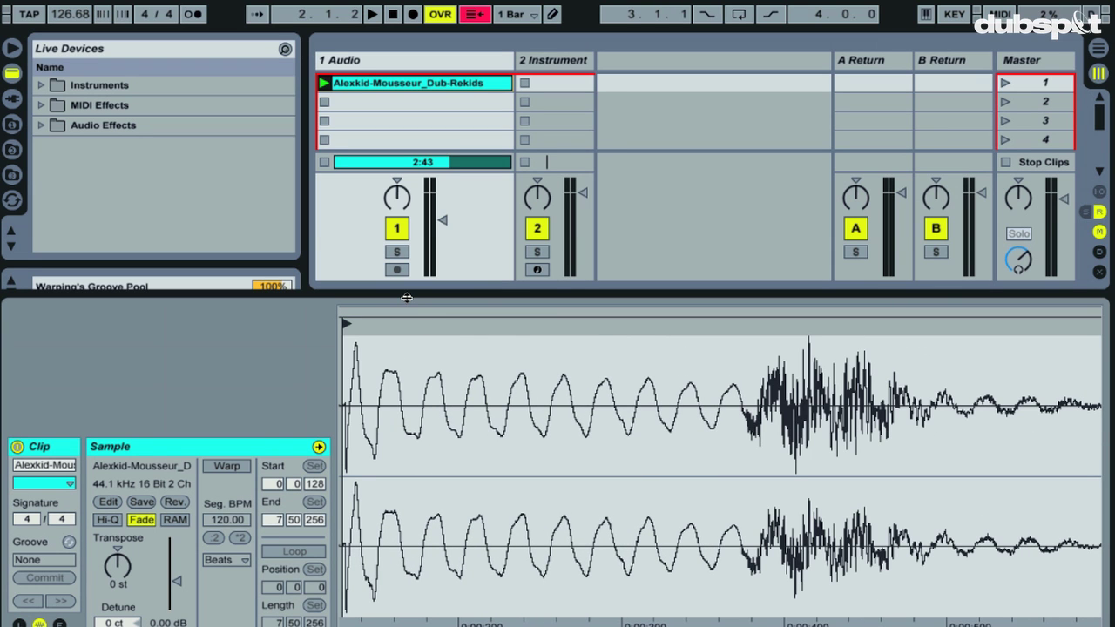
key(space)
key(t)
key(t)
key(t)
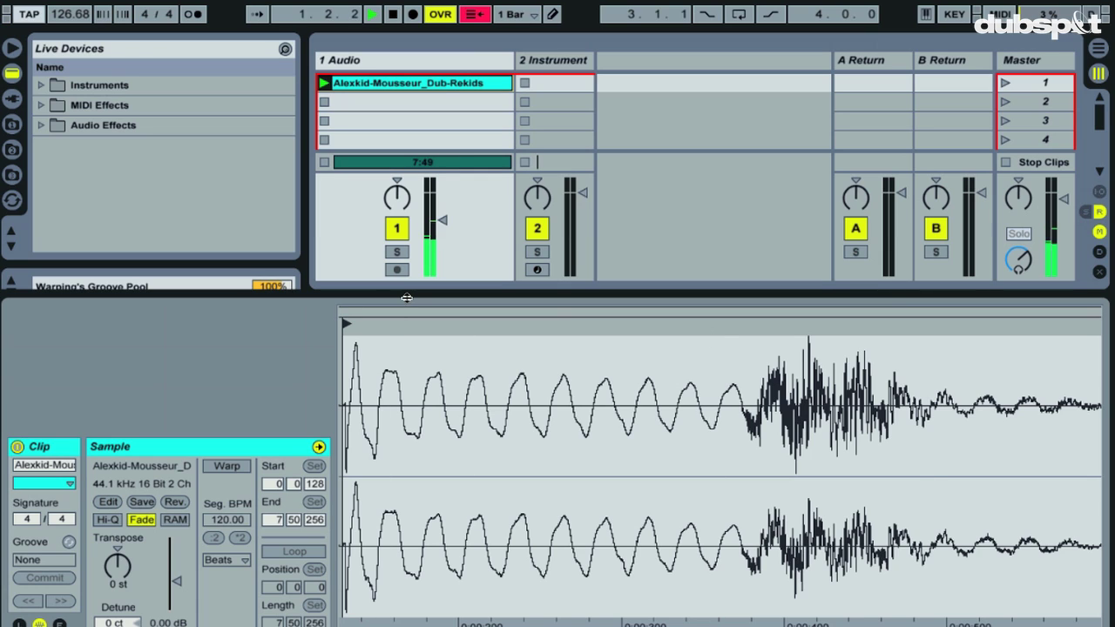
key(t)
key(t)
key(t)
key(t)
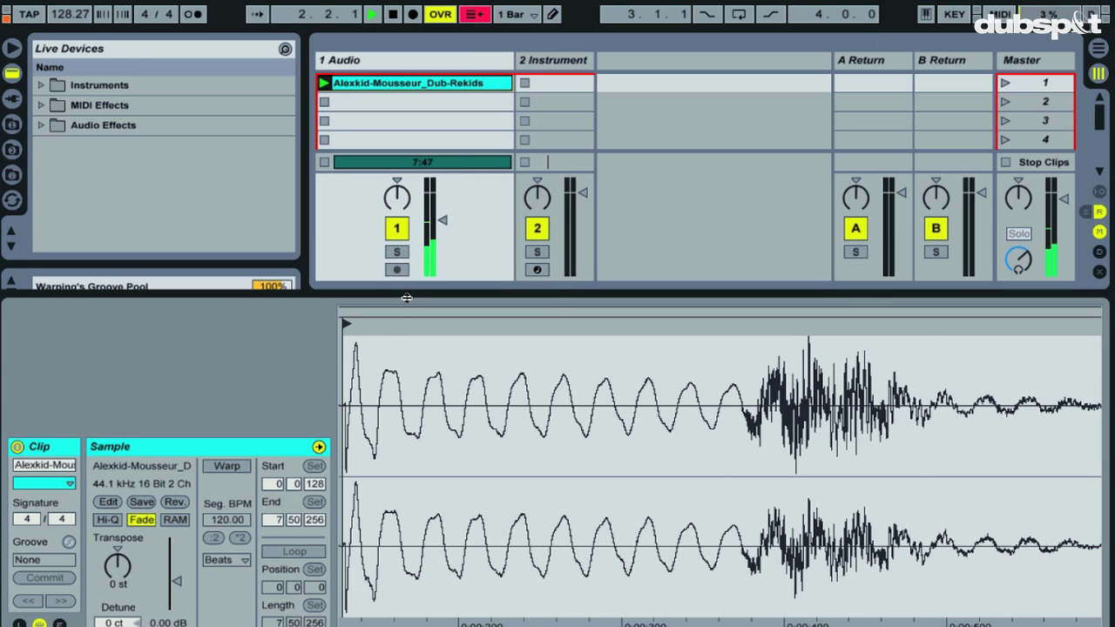
key(t)
key(t)
key(t)
key(t)
key(t)
key(t)
key(space)
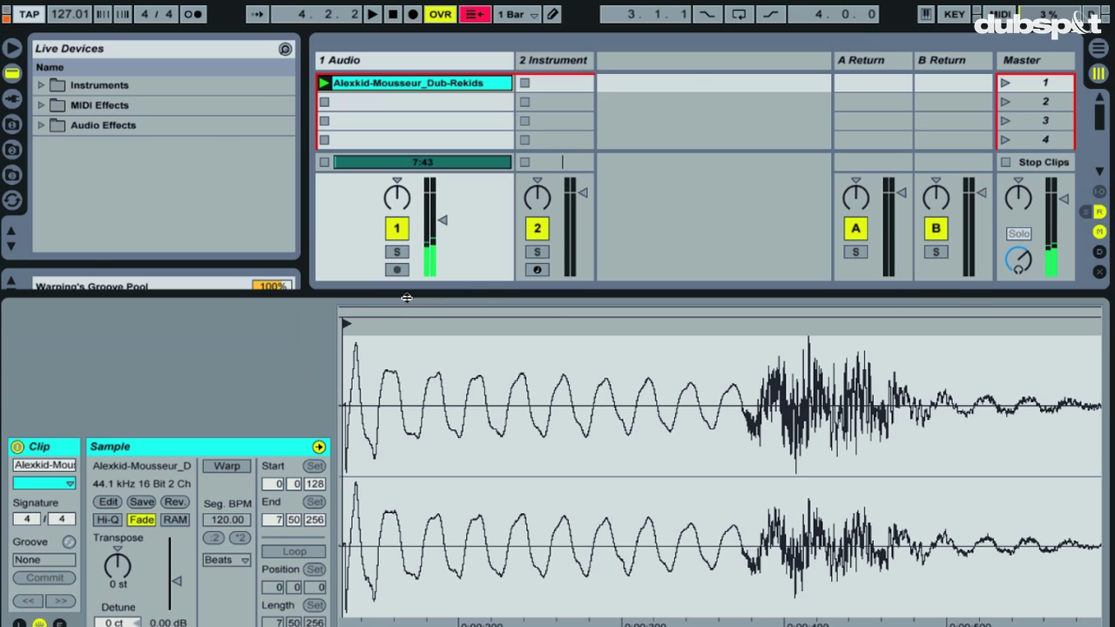
key(t)
Fine-tune the start marker to the exact sample where the first kick begins, at about 0.1304 seconds.
drag(388, 364, 435, 360)
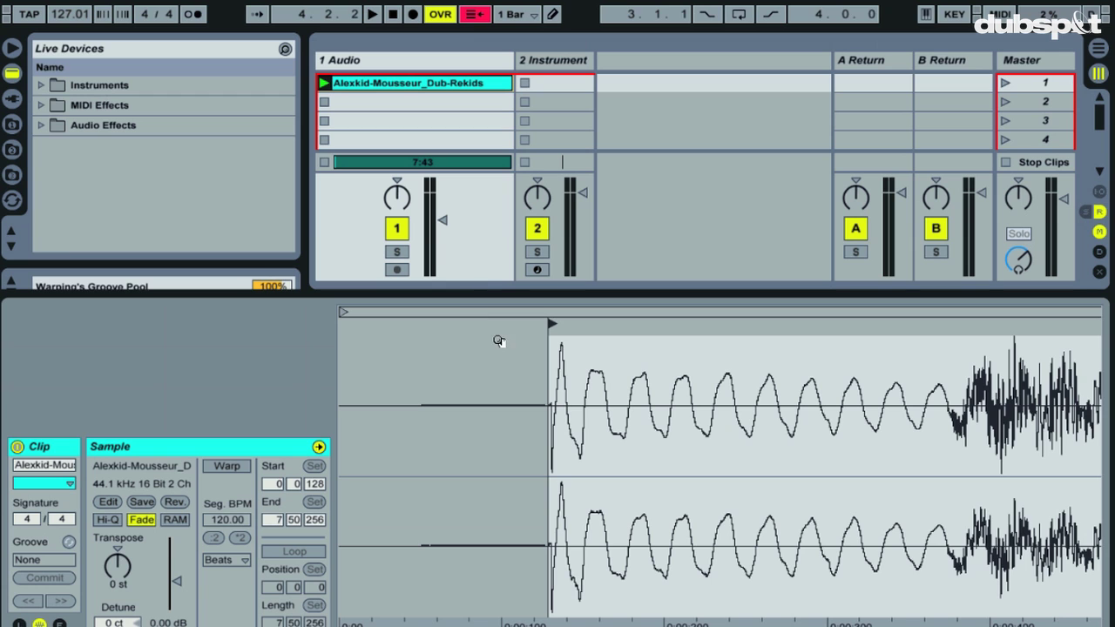
mouse_move(514, 349)
mouse_down()
mouse_move(514, 361)
mouse_move(578, 348)
mouse_move(538, 365)
mouse_move(583, 342)
mouse_up()
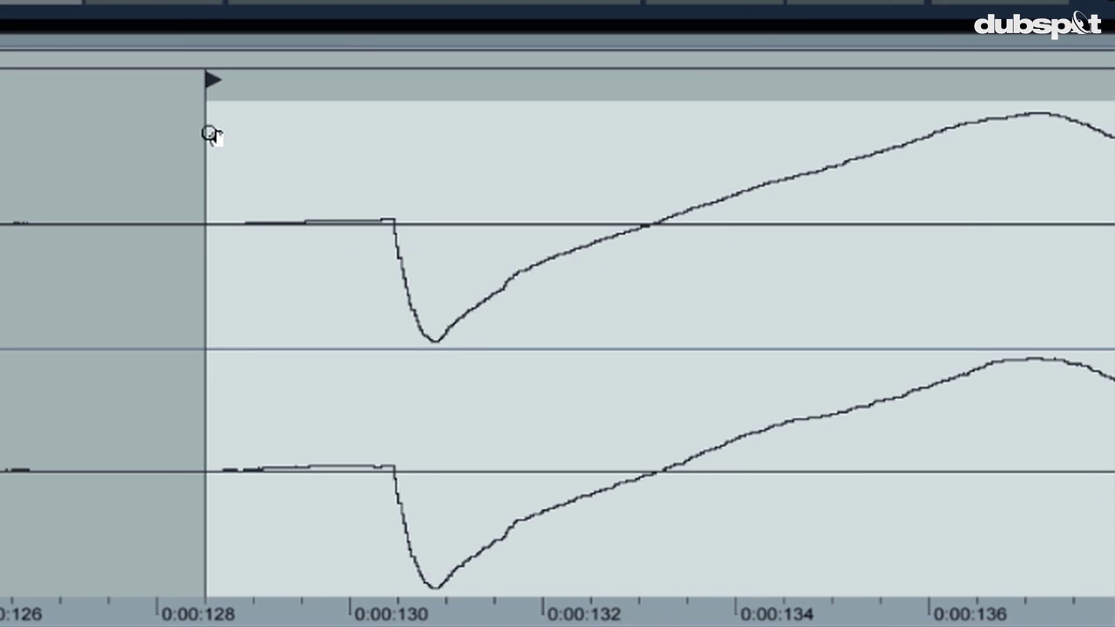
mouse_move(212, 135)
mouse_down()
mouse_move(230, 90)
mouse_move(230, 134)
mouse_up()
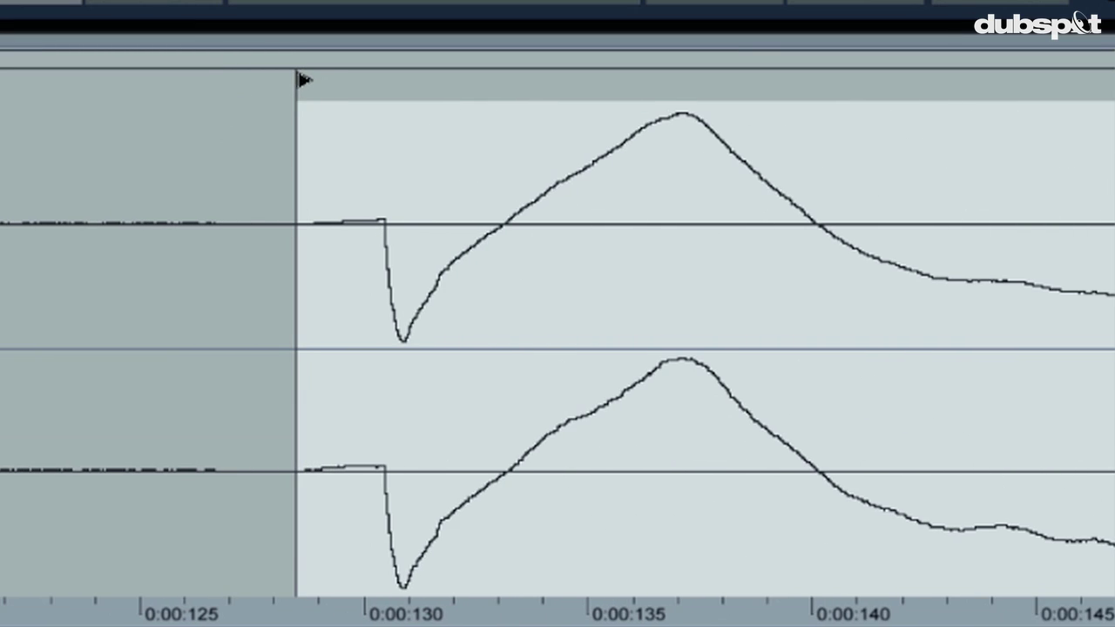
scroll(304, 85, left, 1)
scroll(305, 86, left, 1)
scroll(374, 90, right, 2)
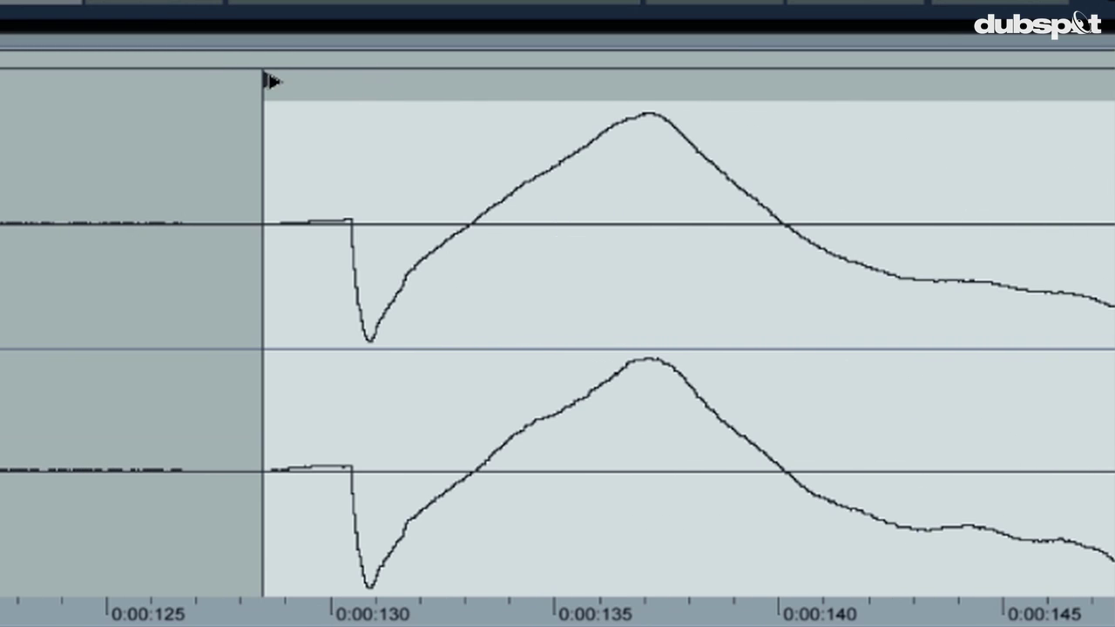
drag(280, 82, 357, 81)
drag(340, 129, 339, 201)
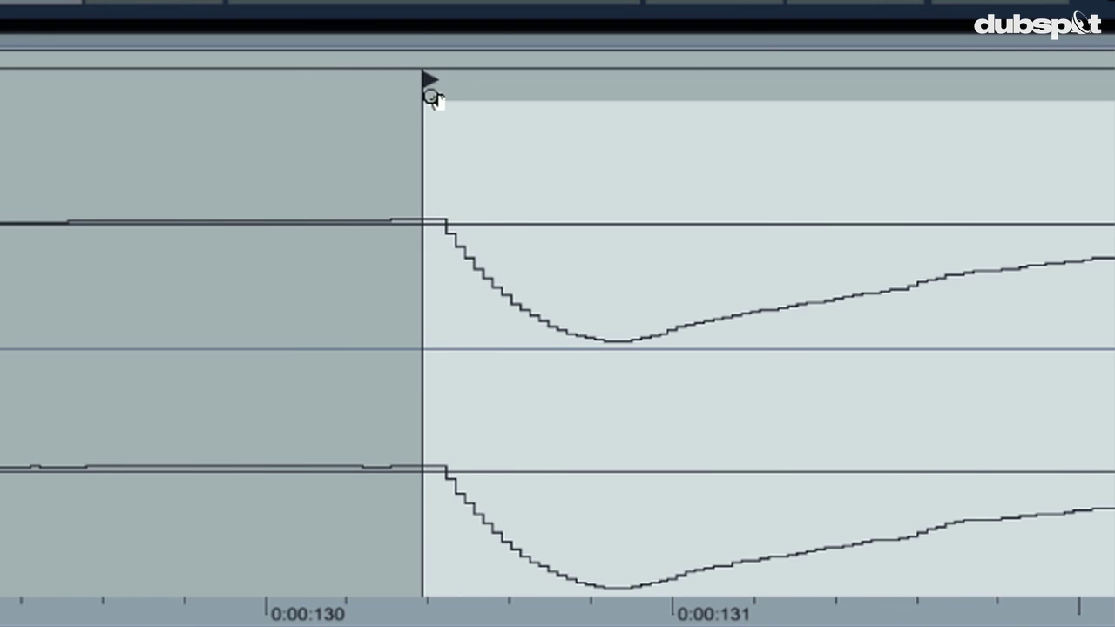
drag(431, 81, 453, 81)
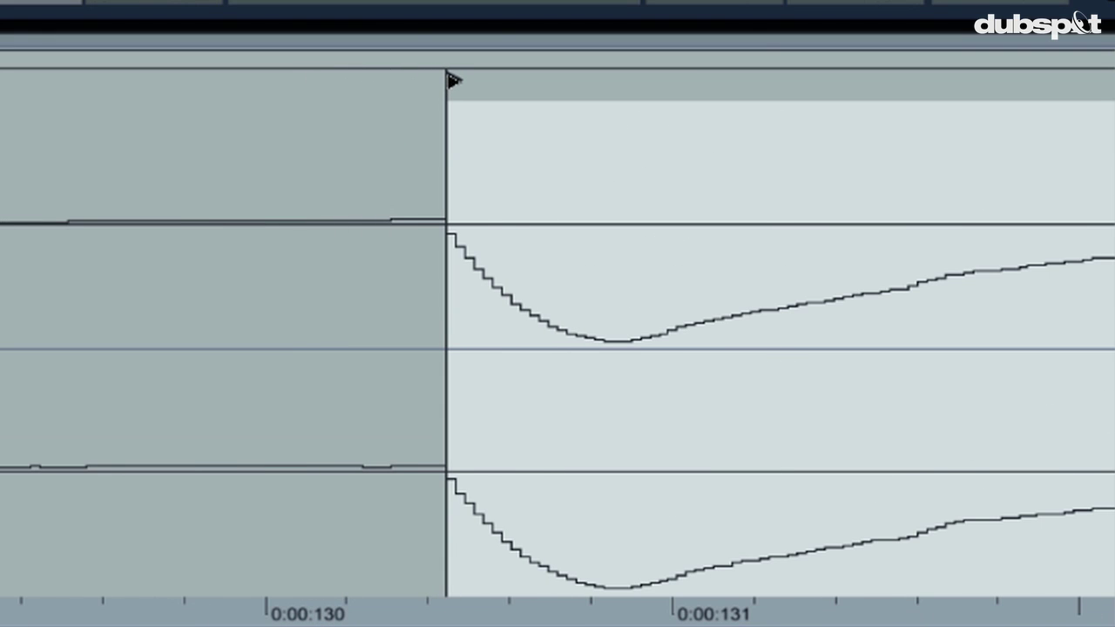
Set position 1.1.1 at the start marker on the first kick.
mouse_move(451, 137)
mouse_down()
mouse_move(460, 132)
mouse_move(90, 122)
mouse_move(426, 122)
mouse_move(459, 262)
mouse_up()
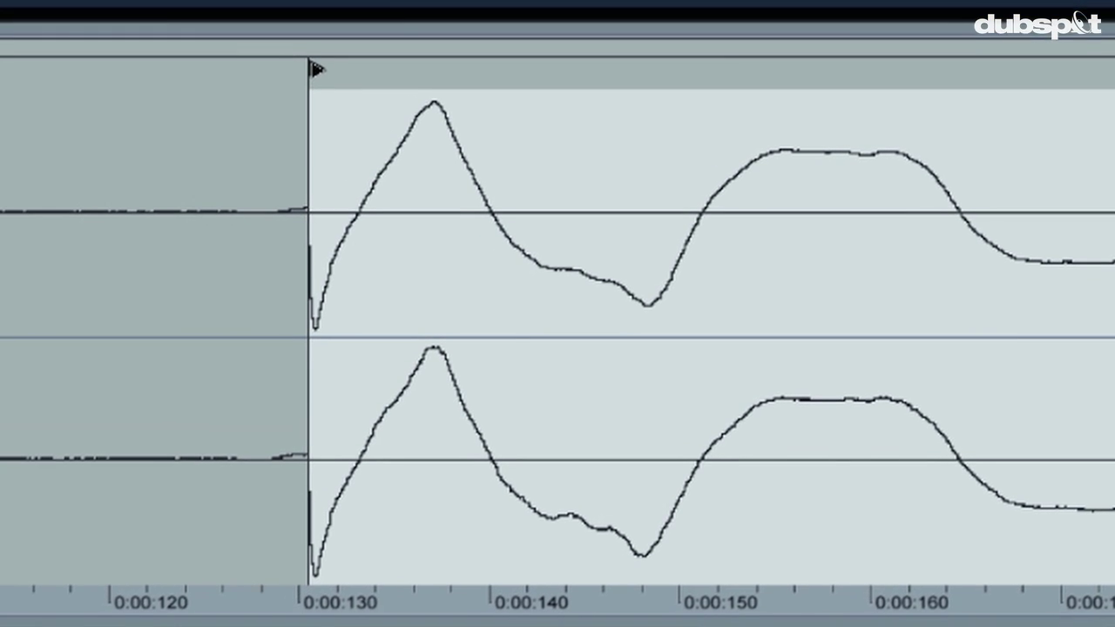
right_click(185, 83)
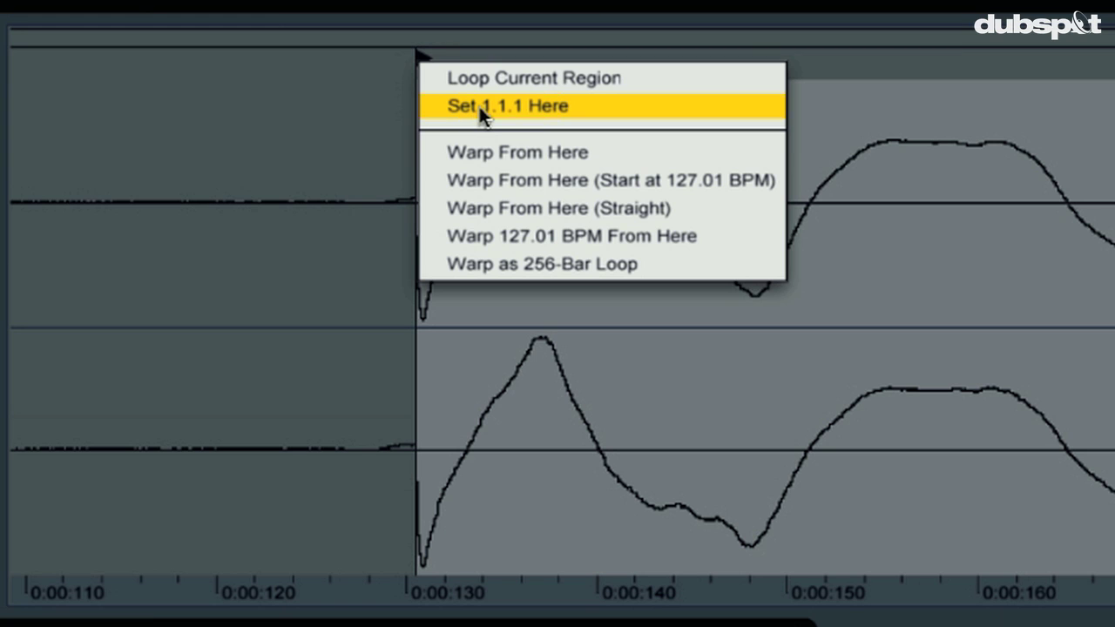
click(479, 107)
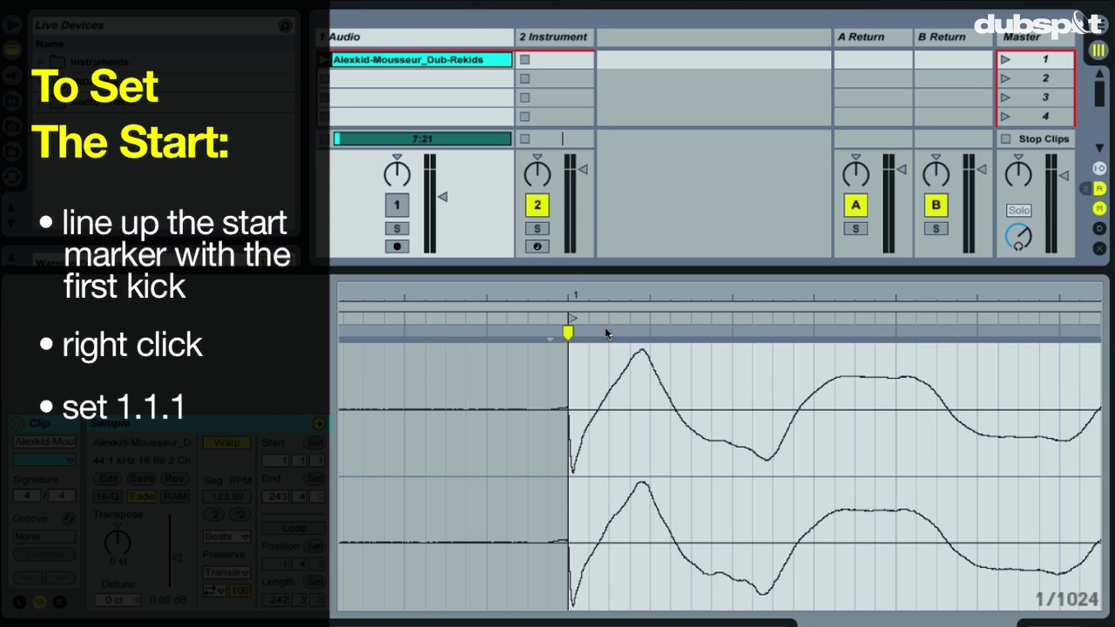
Warp the clip from the start marker on the first kick with Warp From Here (Straight).
drag(572, 296, 571, 295)
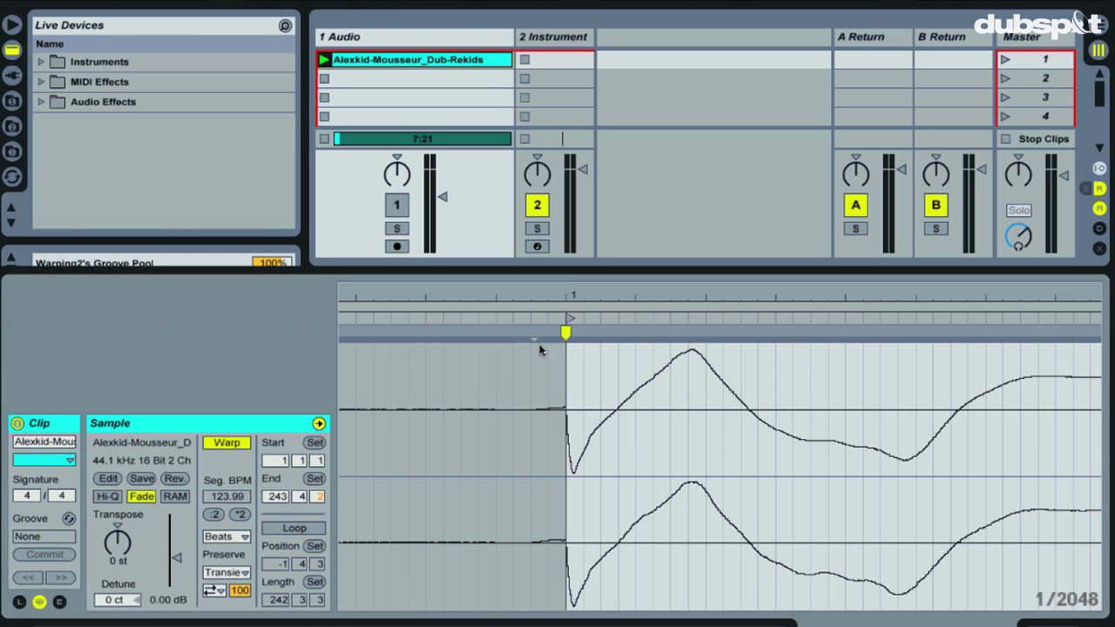
drag(584, 297, 478, 300)
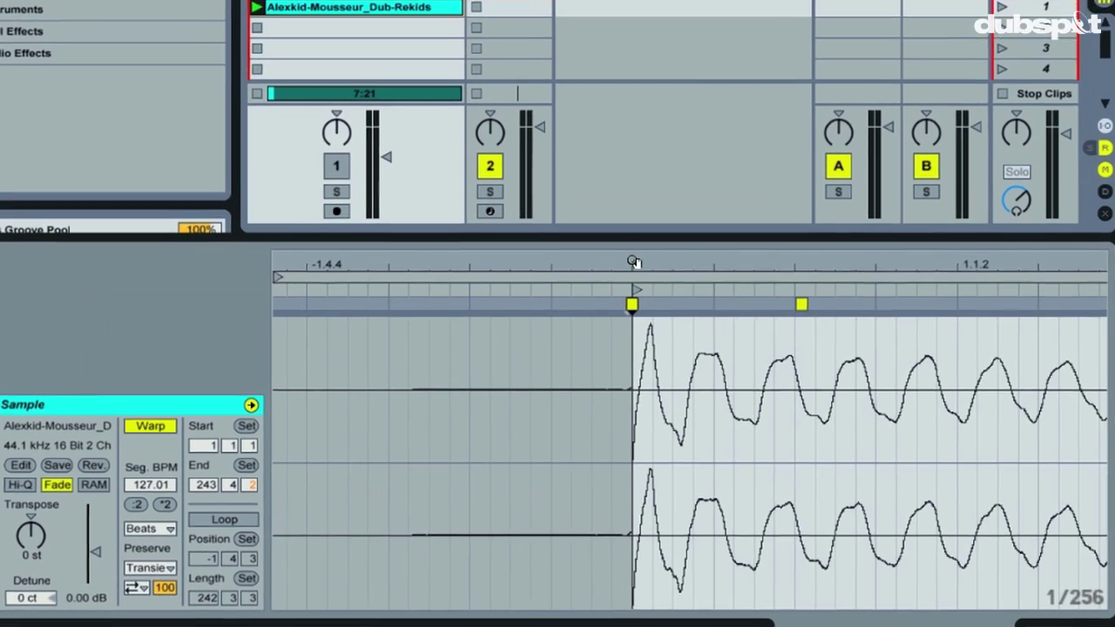
drag(667, 295, 669, 297)
drag(568, 209, 565, 207)
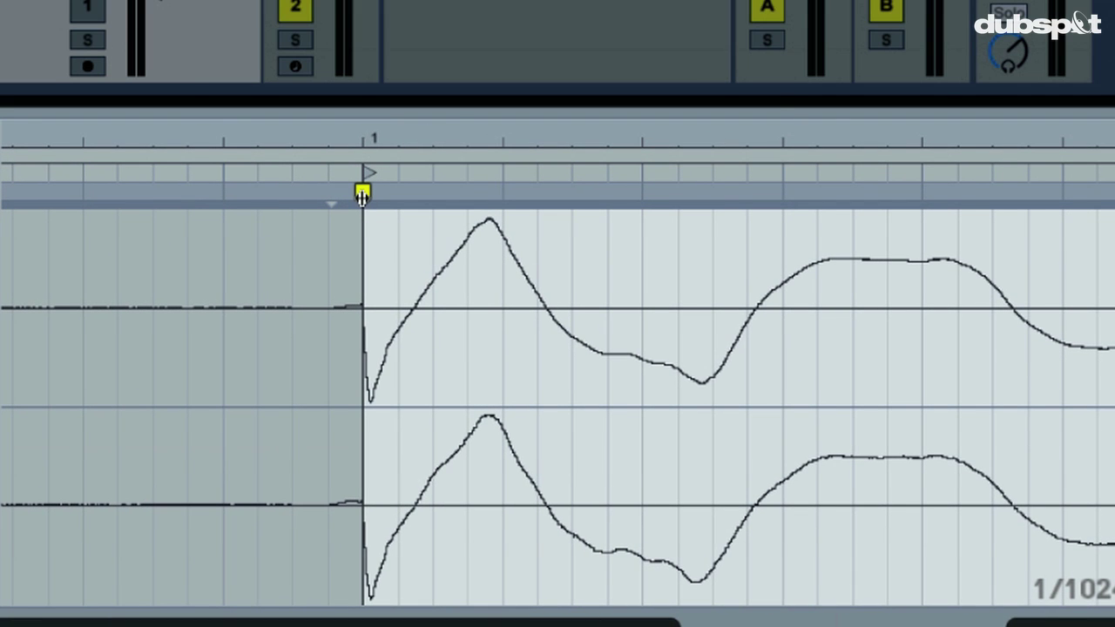
right_click(362, 195)
key(Escape)
right_click(366, 176)
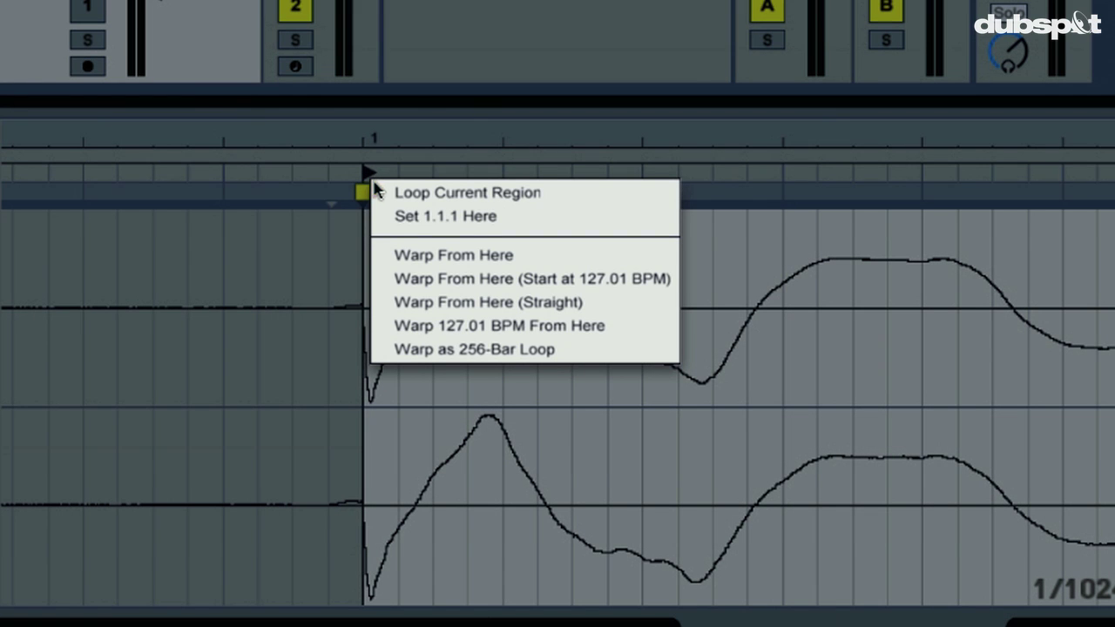
click(407, 304)
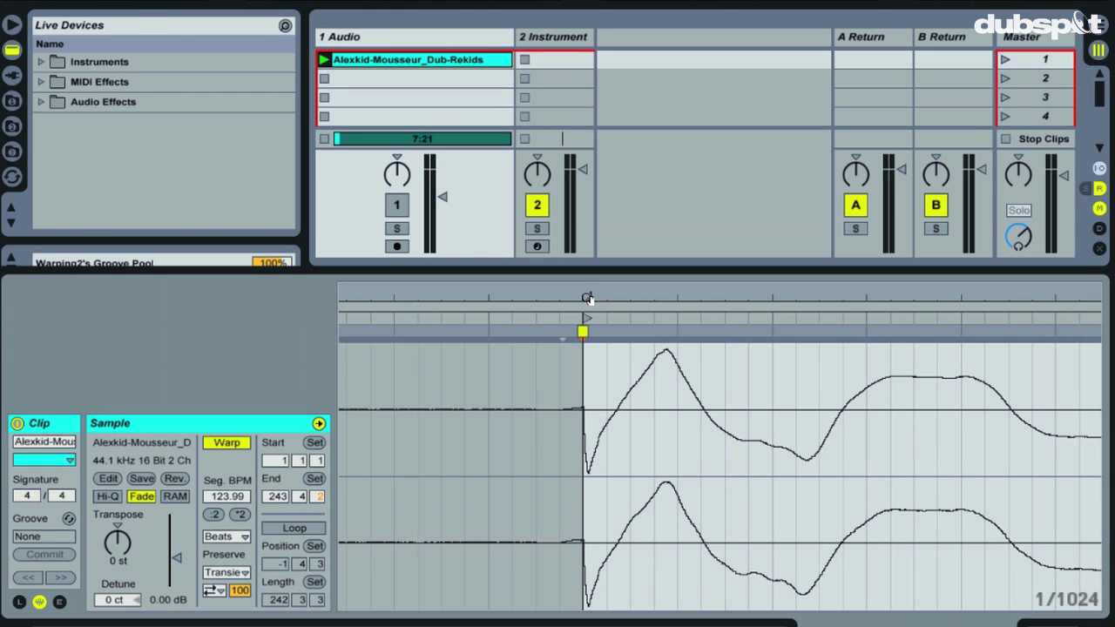
Examine the warp marker on the first kick at bar 1 and the waveform following it.
drag(588, 298, 586, 298)
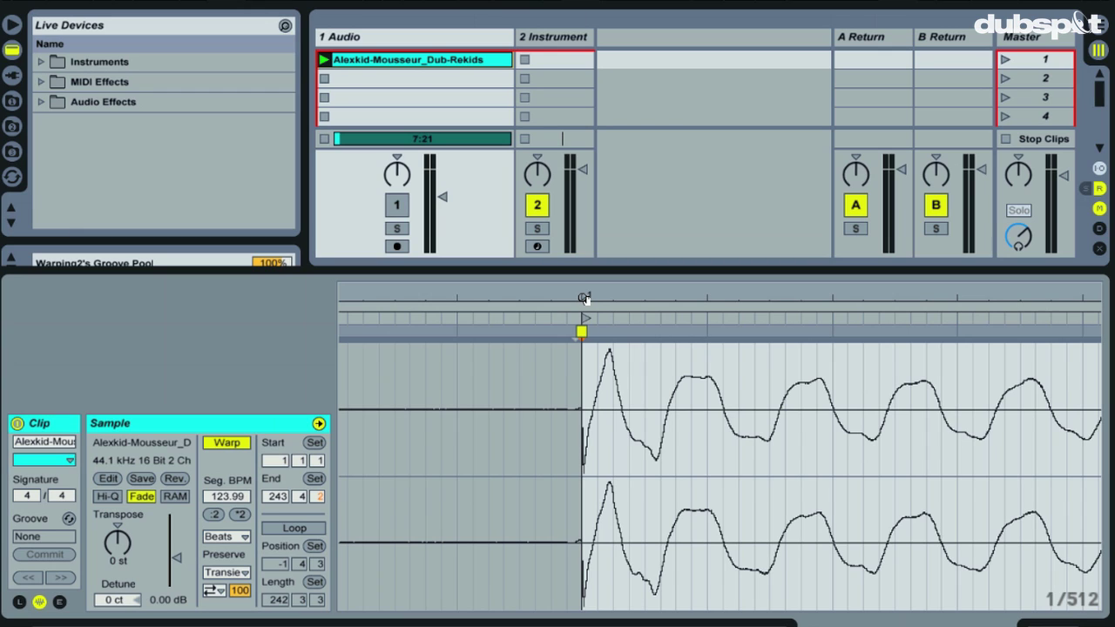
drag(585, 298, 437, 293)
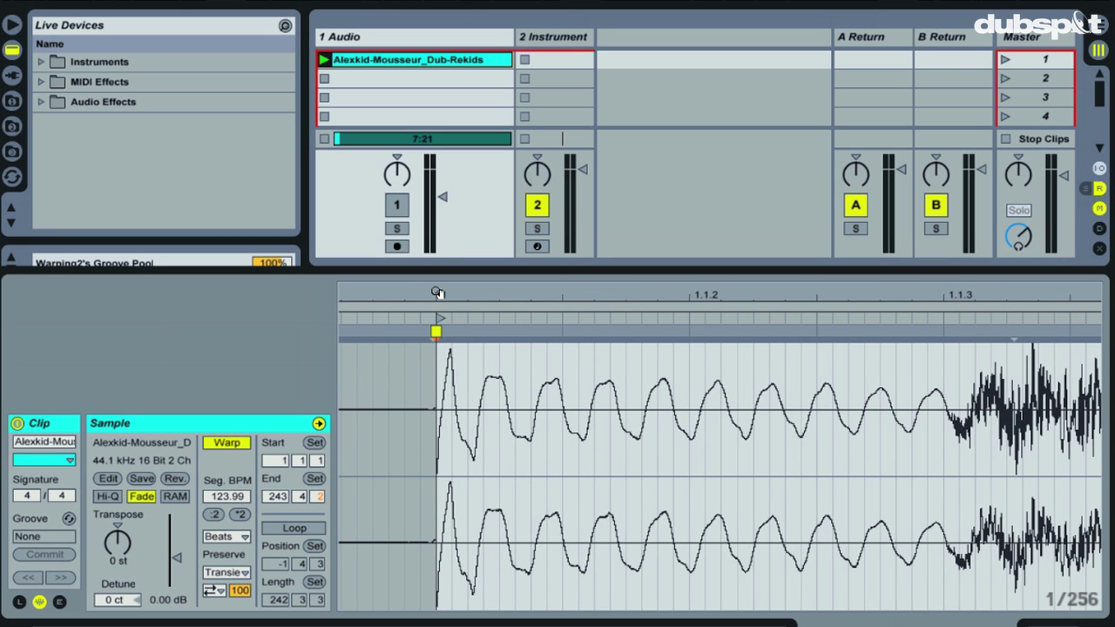
drag(437, 293, 440, 293)
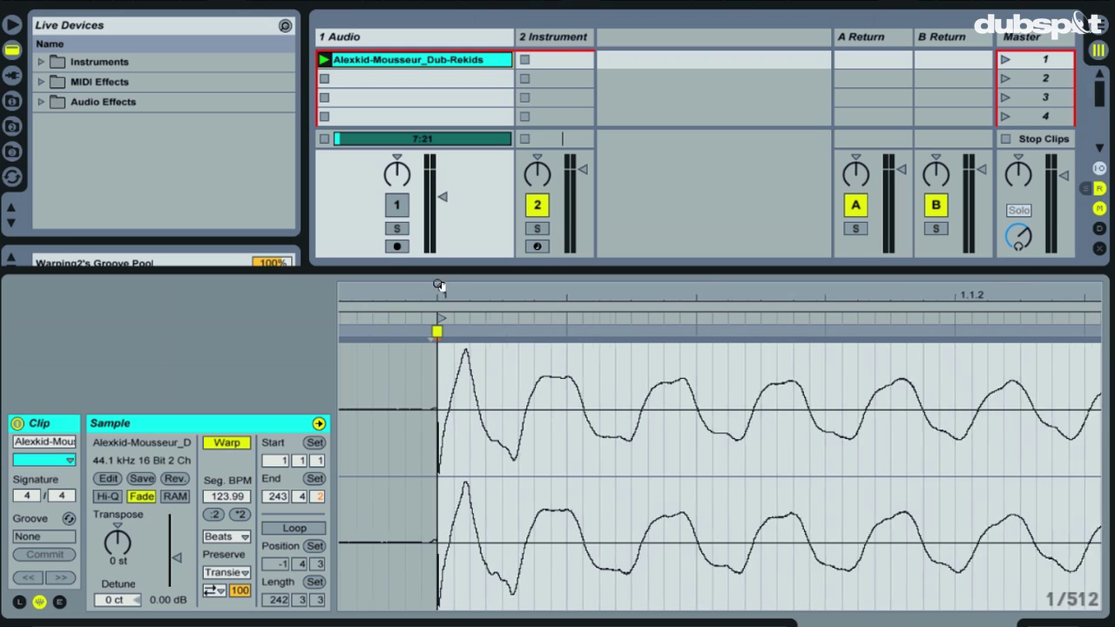
drag(439, 286, 341, 295)
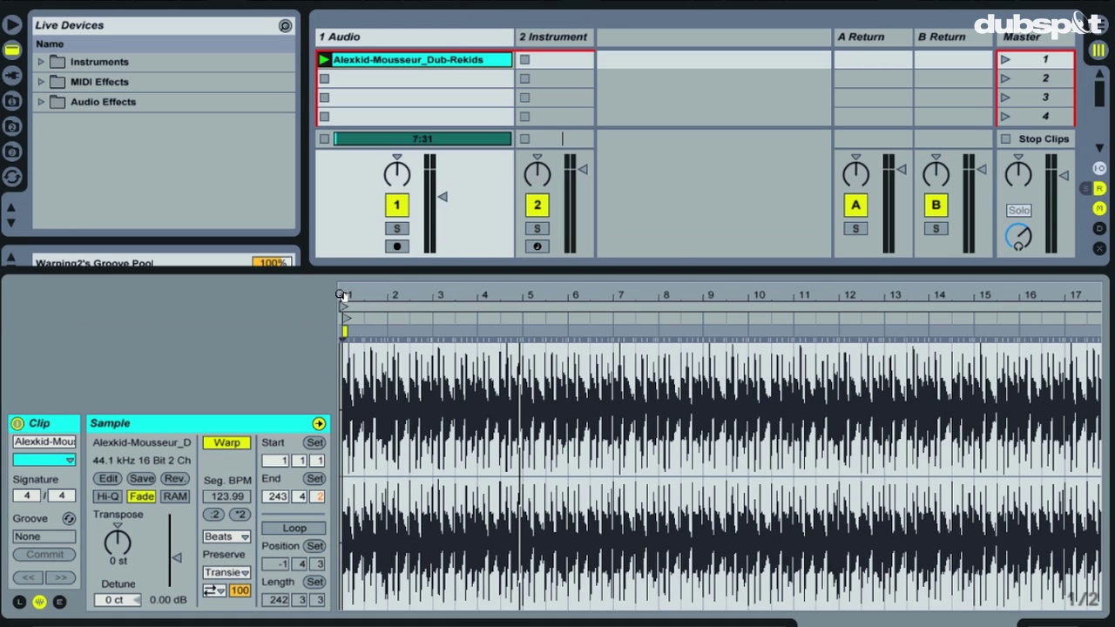
Check the kicks at bars 4 and 5 against the grid lines, and play the warped clip with the metronome.
drag(509, 291, 571, 361)
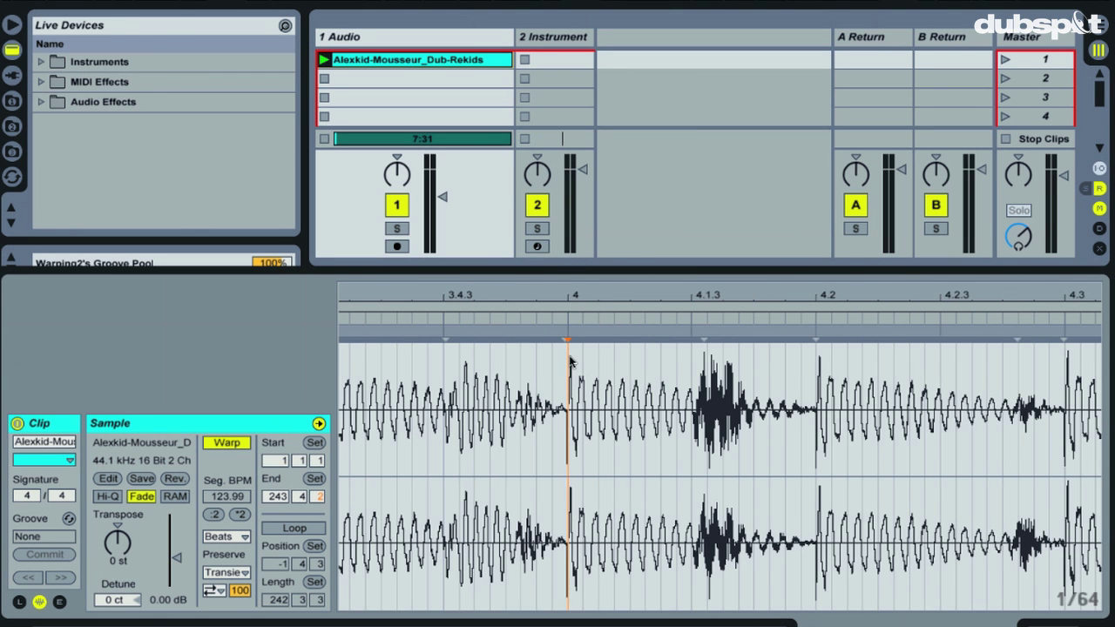
drag(574, 299, 590, 299)
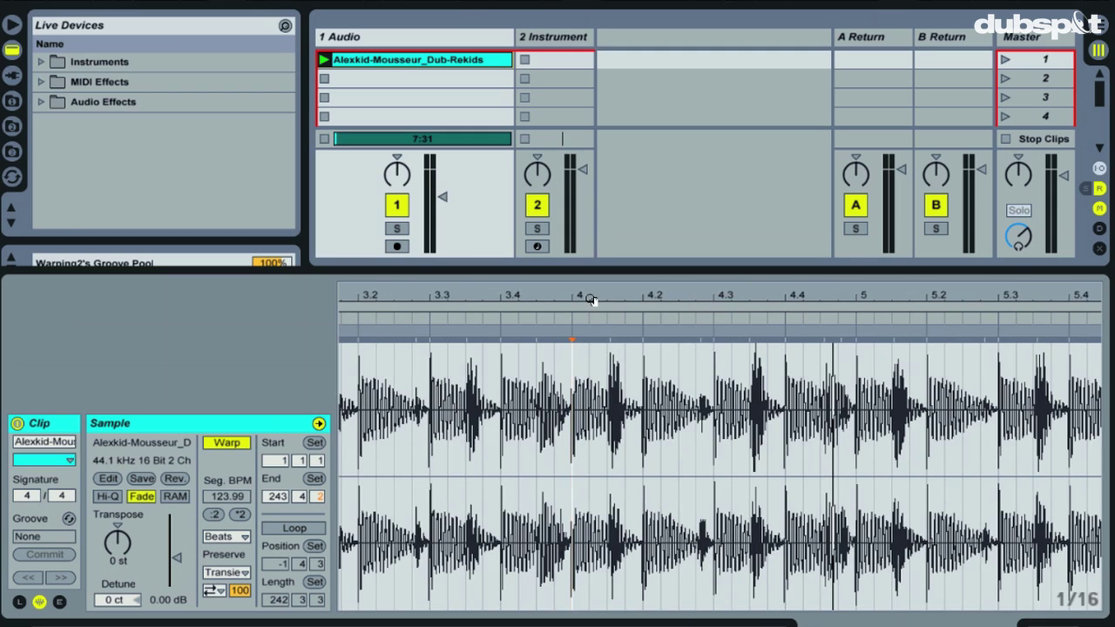
drag(873, 292, 804, 343)
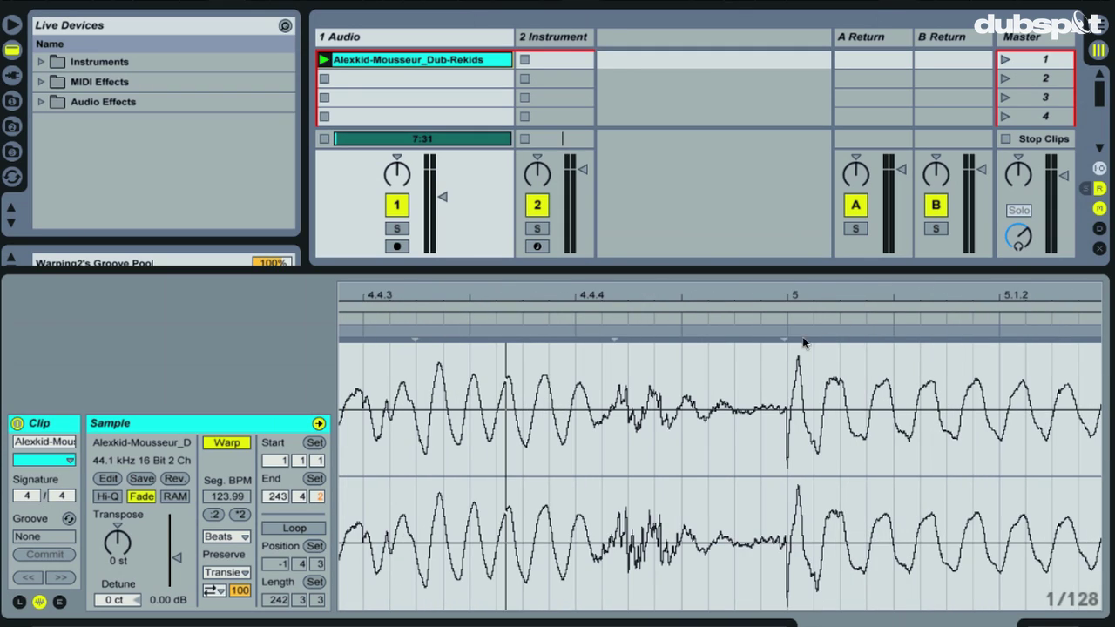
drag(794, 299, 797, 293)
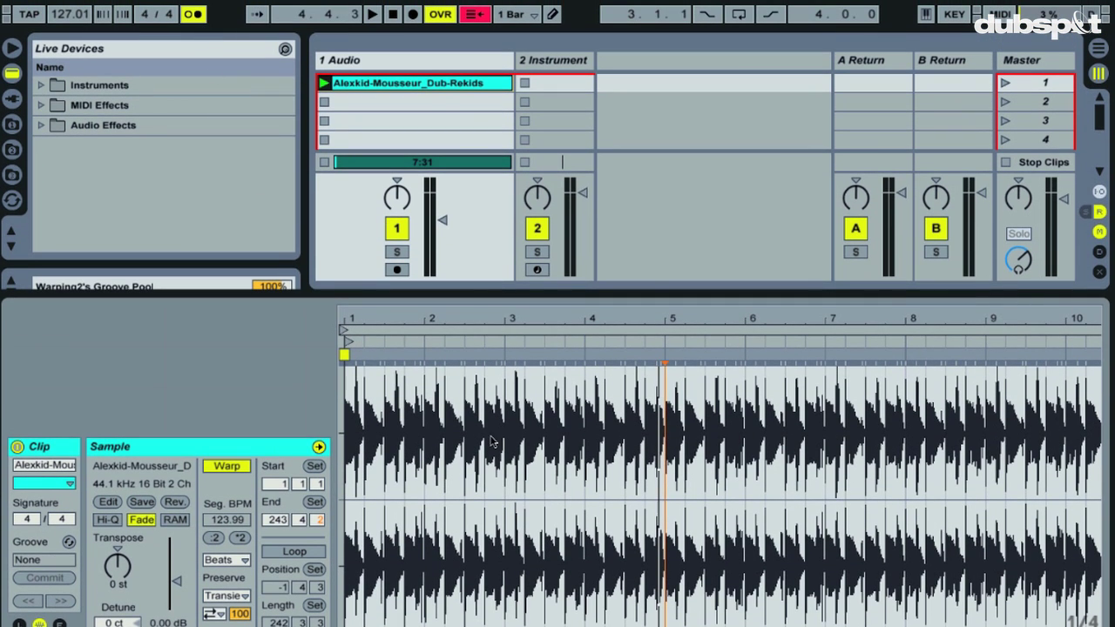
key(space)
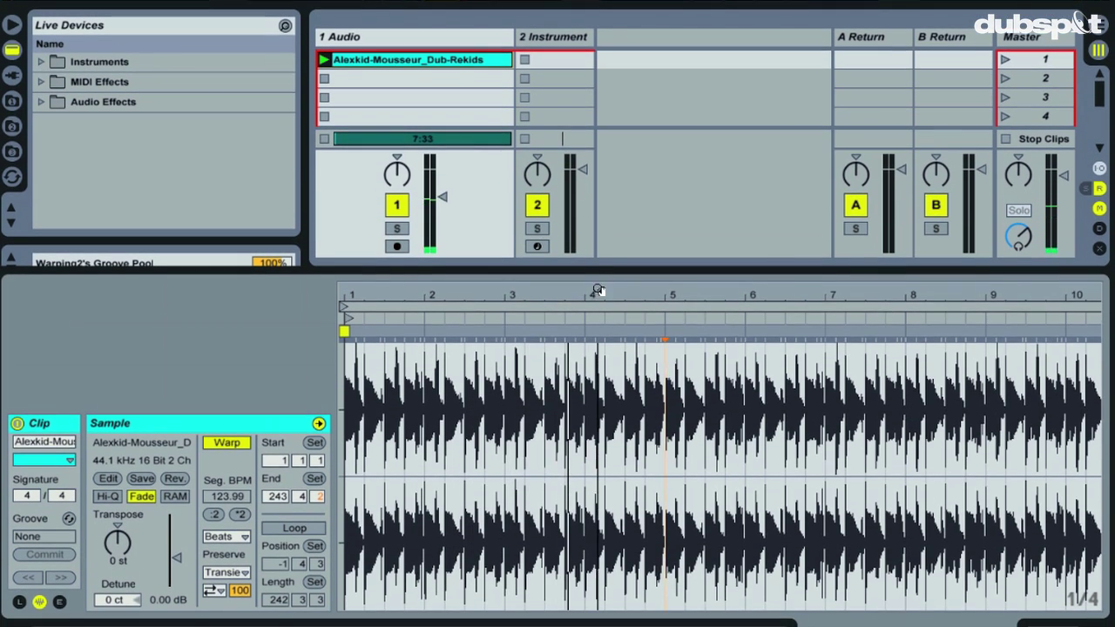
drag(599, 289, 599, 279)
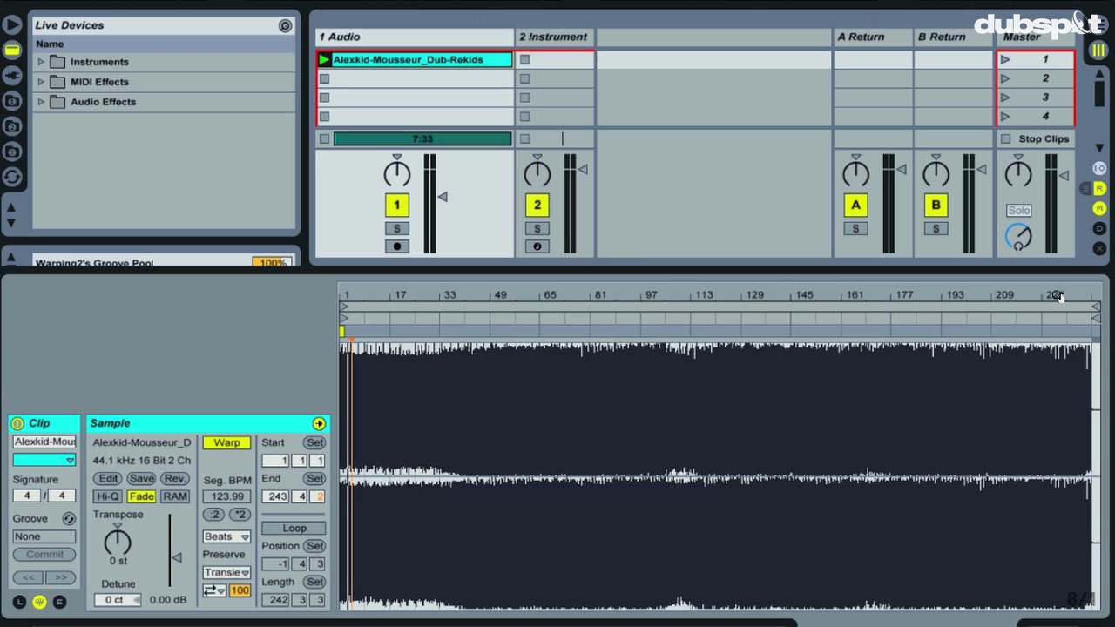
Examine the kick near bar 225 against the grid line, and play that passage with the metronome.
drag(1041, 299, 985, 296)
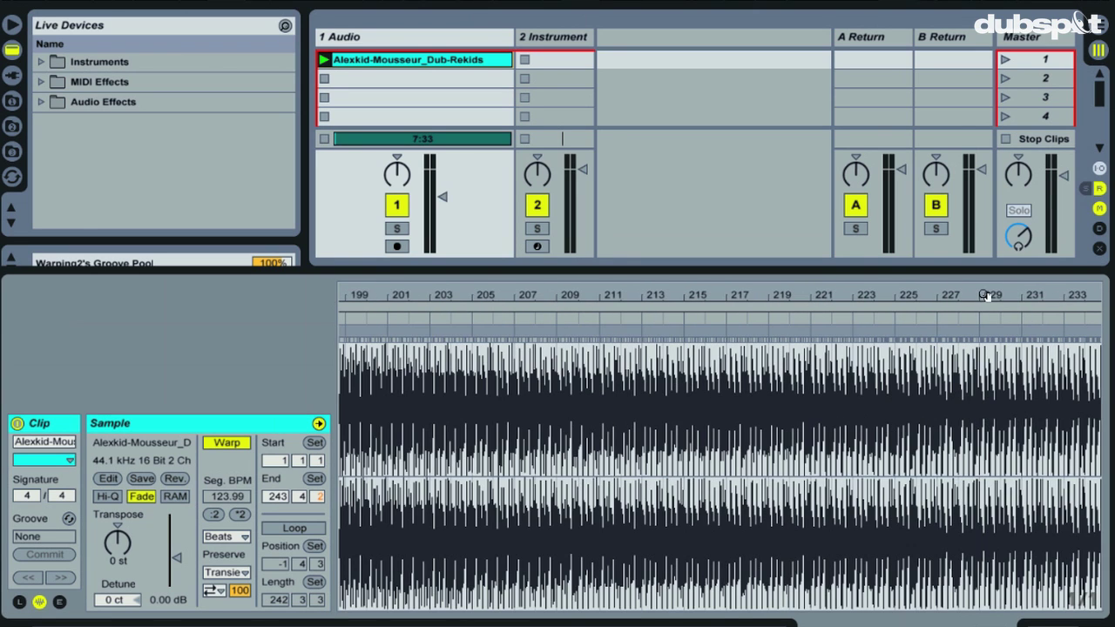
drag(906, 295, 712, 253)
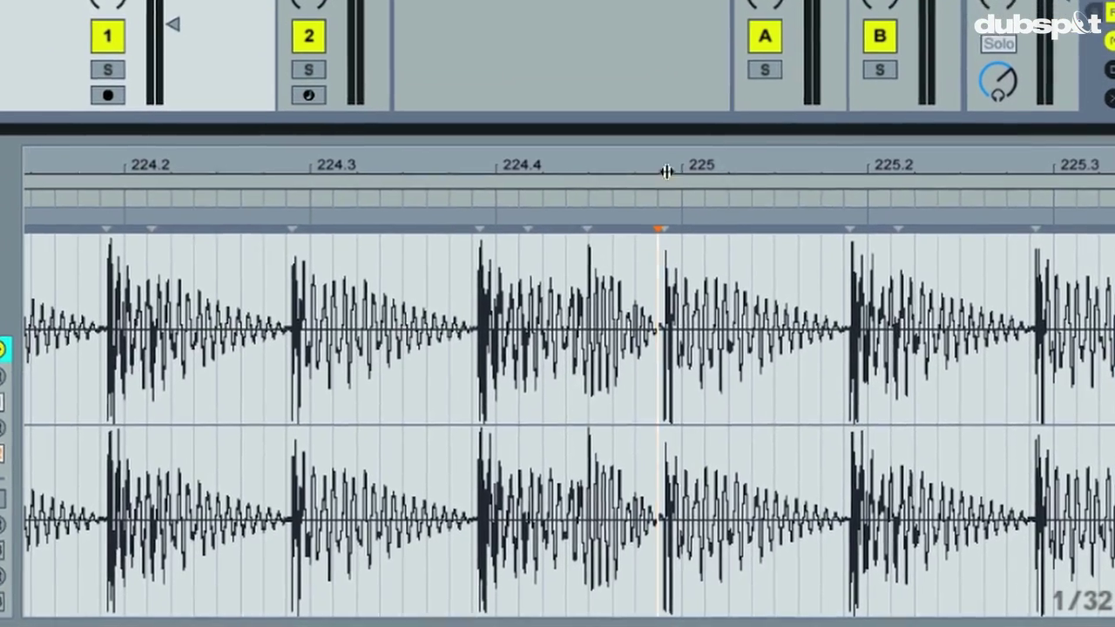
drag(695, 201, 710, 221)
click(709, 234)
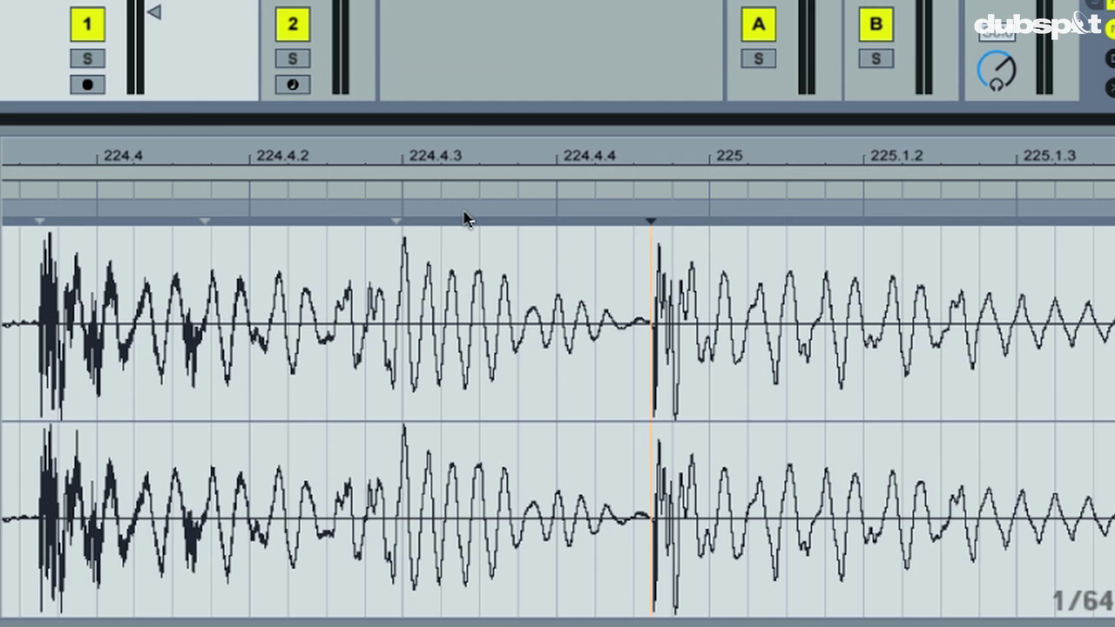
key(space)
drag(547, 155, 546, 154)
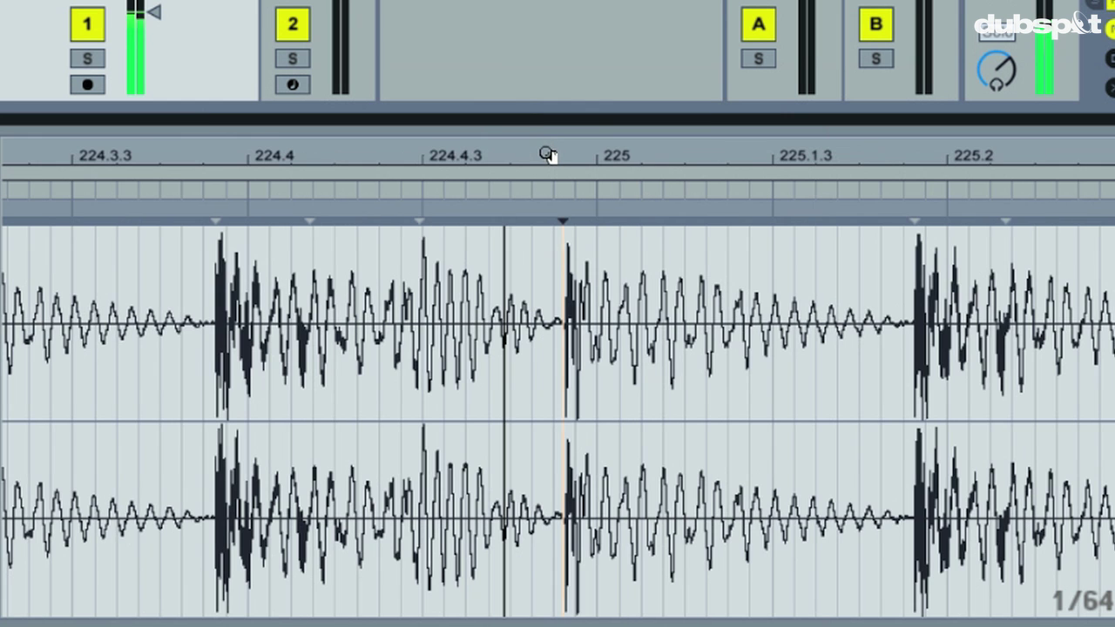
key(space)
mouse_move(564, 218)
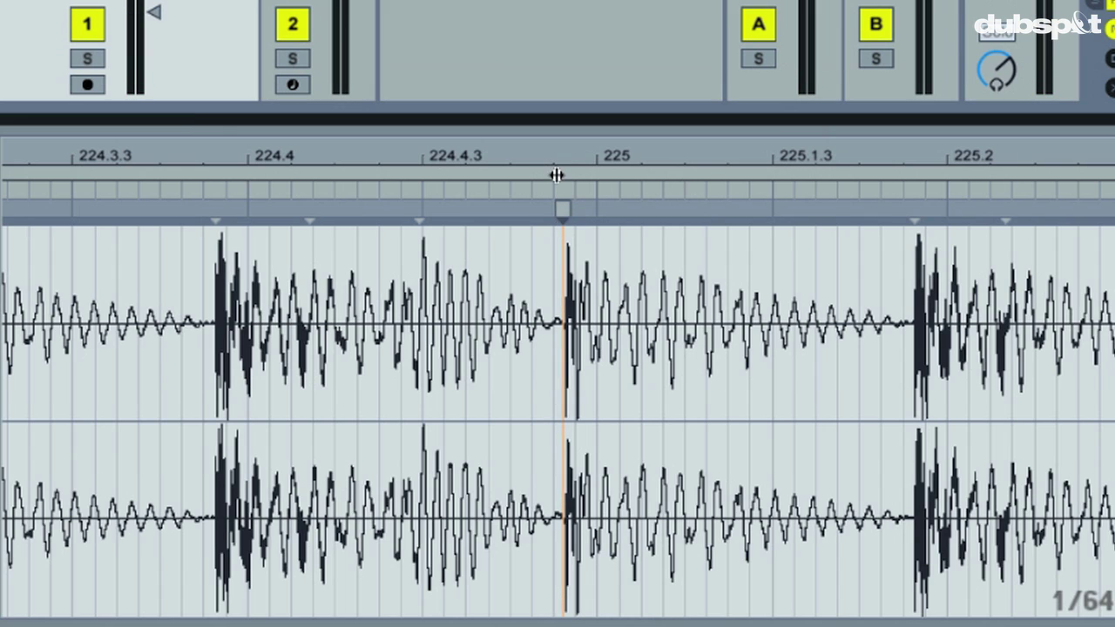
Slide the warp marker just before bar 225 along the audio to the exact onset of the kick.
mouse_move(557, 155)
mouse_down()
mouse_move(556, 196)
mouse_move(560, 154)
mouse_up()
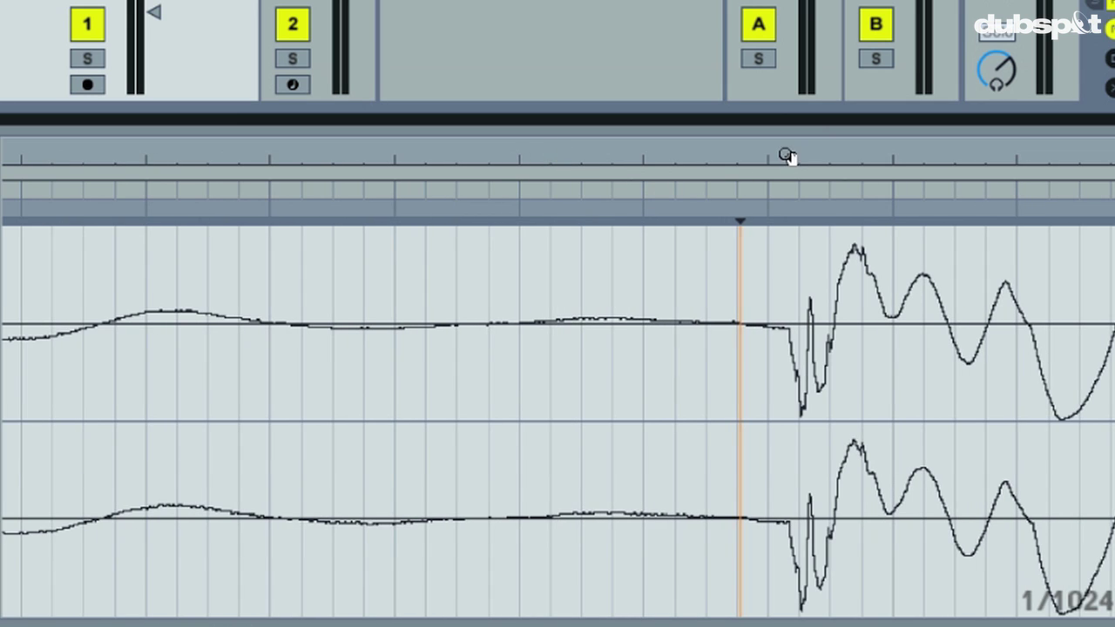
drag(787, 155, 789, 157)
click(669, 300)
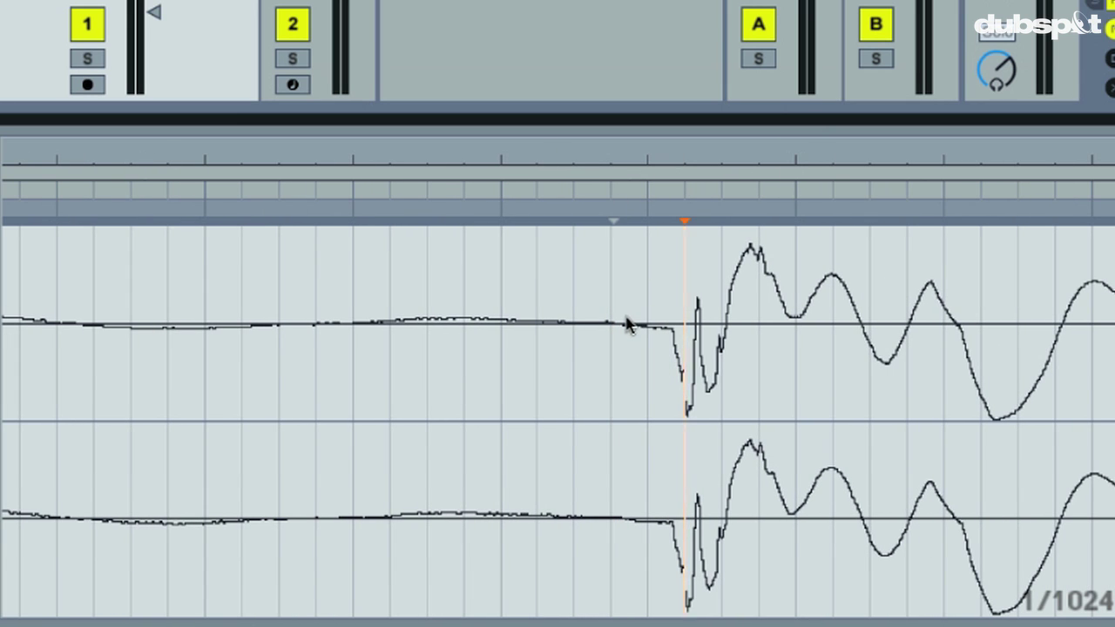
click(613, 210)
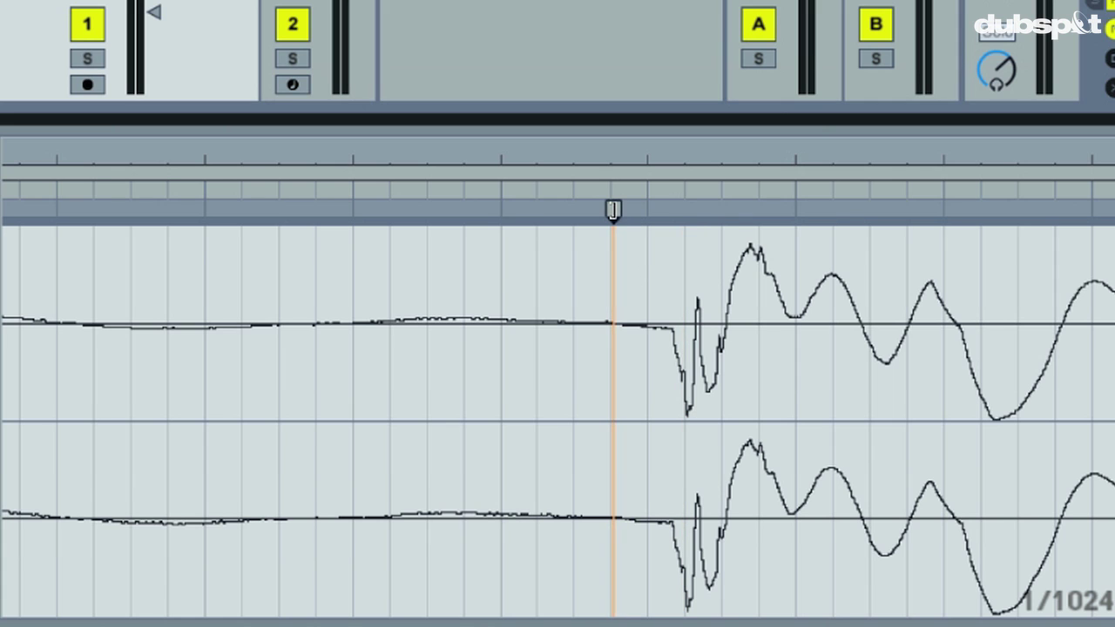
mouse_move(613, 210)
mouse_down()
mouse_move(677, 209)
mouse_move(387, 210)
mouse_up()
scroll(395, 256, right, 4)
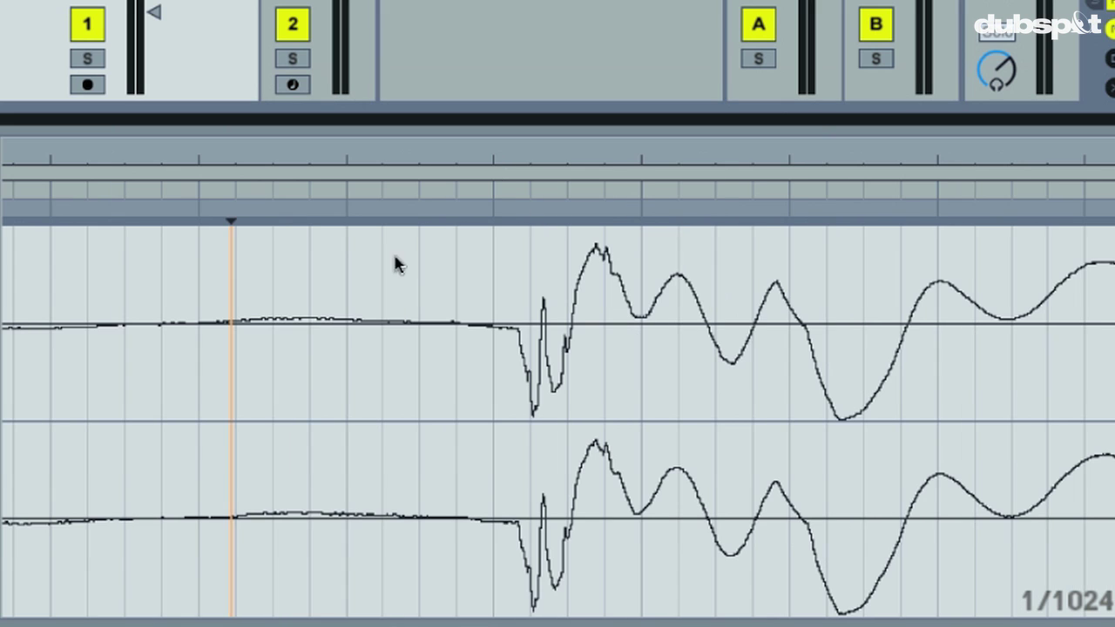
click(272, 235)
drag(231, 212, 518, 214)
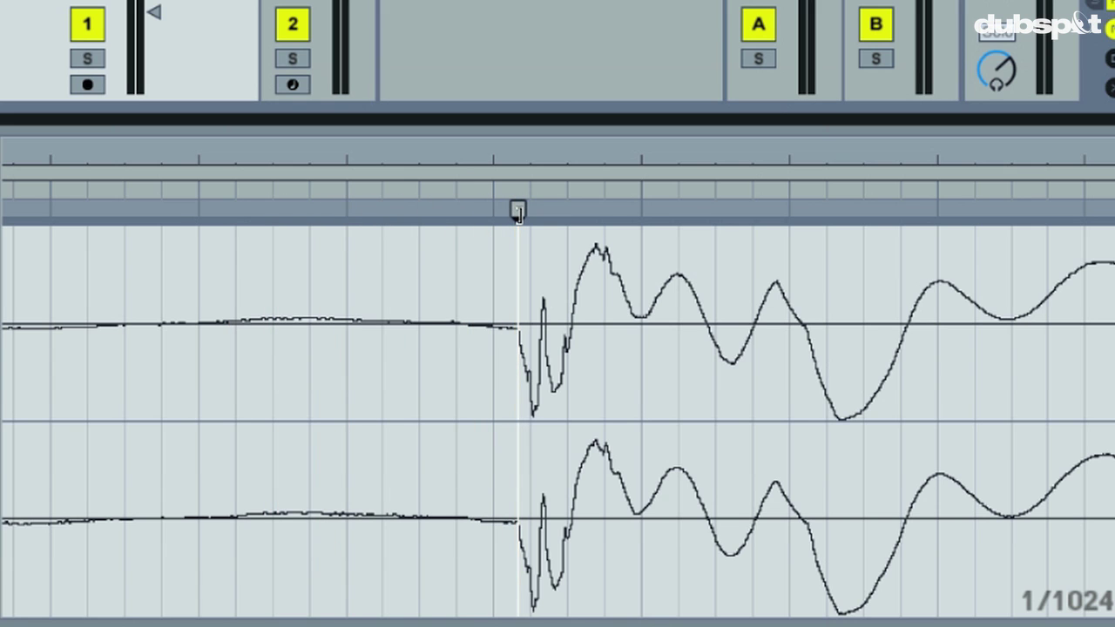
Move the kick's onset onto the bar 225 grid line with its warp marker.
scroll(520, 221, right, 1)
drag(516, 157, 517, 169)
drag(504, 214, 836, 220)
scroll(773, 277, right, 8)
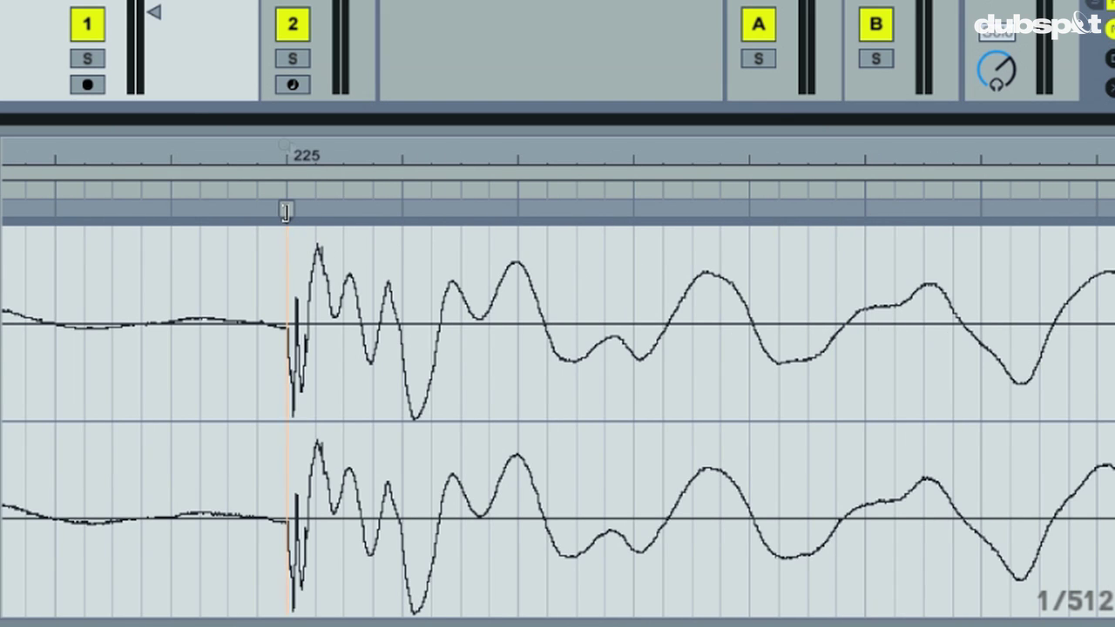
drag(286, 145, 287, 171)
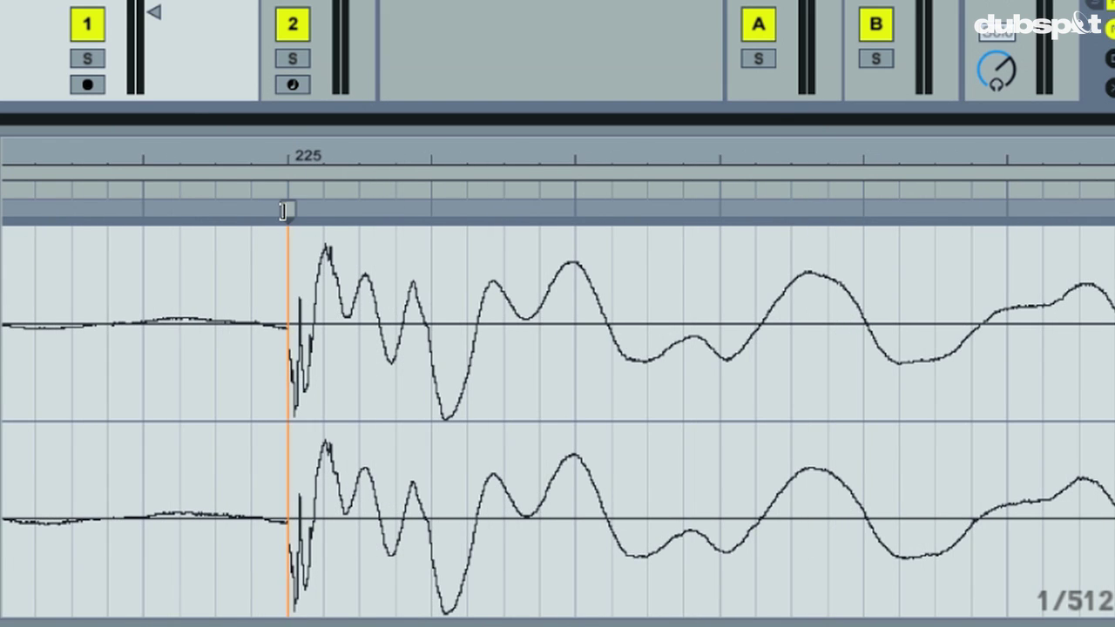
Inspect the warp marker at bar 225 and the kick's onset against the grid line at close range.
double_click(142, 210)
double_click(142, 210)
double_click(201, 209)
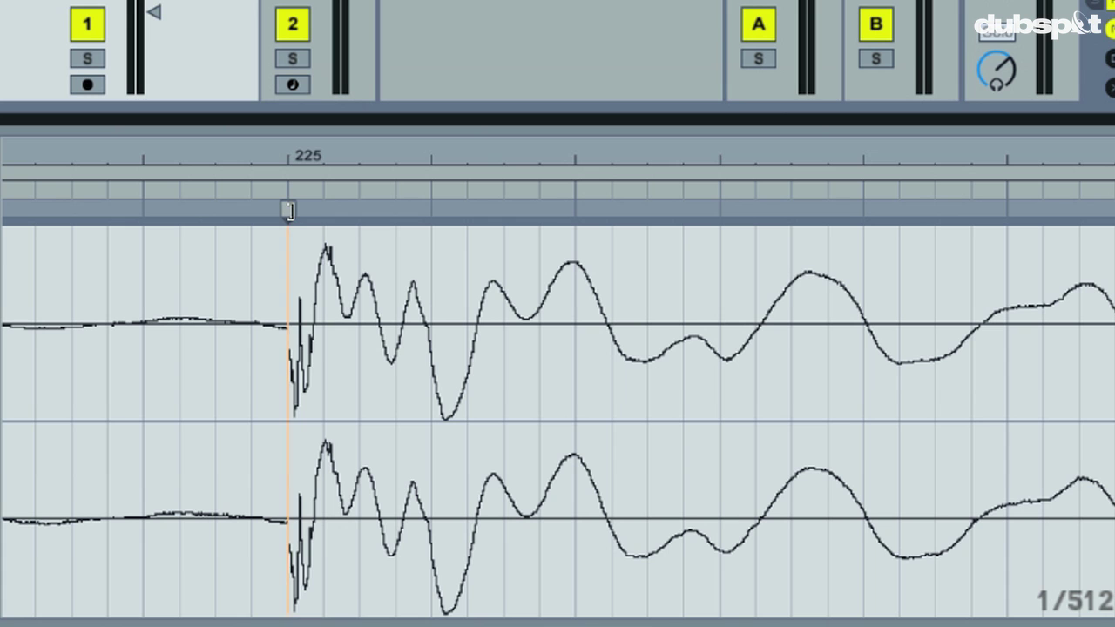
mouse_move(299, 136)
mouse_down()
mouse_move(291, 165)
mouse_move(154, 160)
mouse_move(239, 162)
mouse_move(237, 150)
mouse_move(284, 162)
mouse_up()
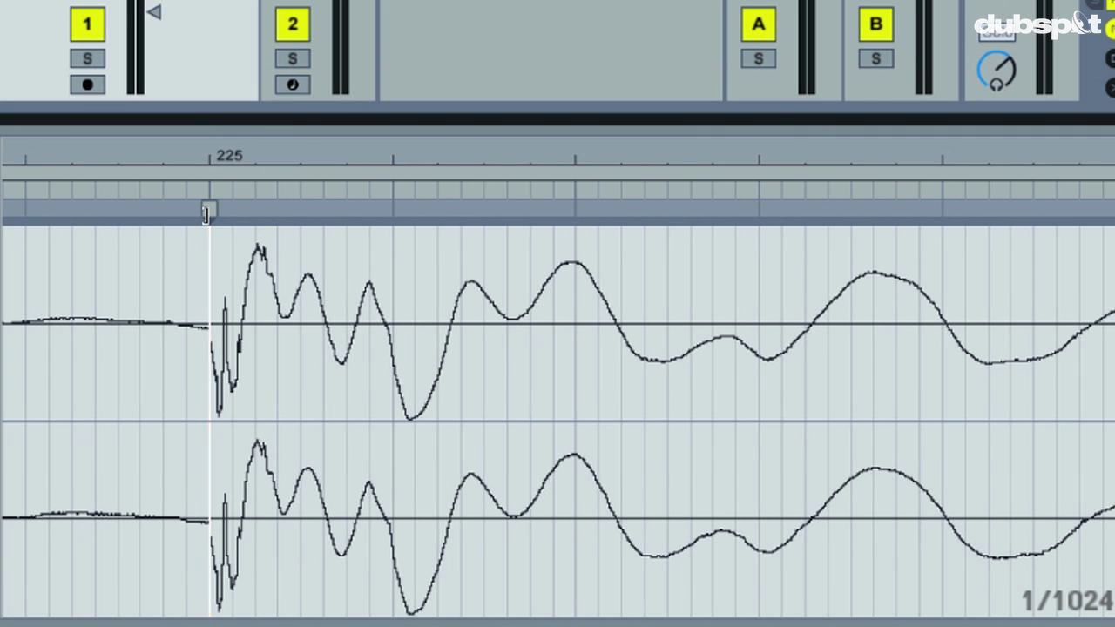
drag(174, 142, 296, 283)
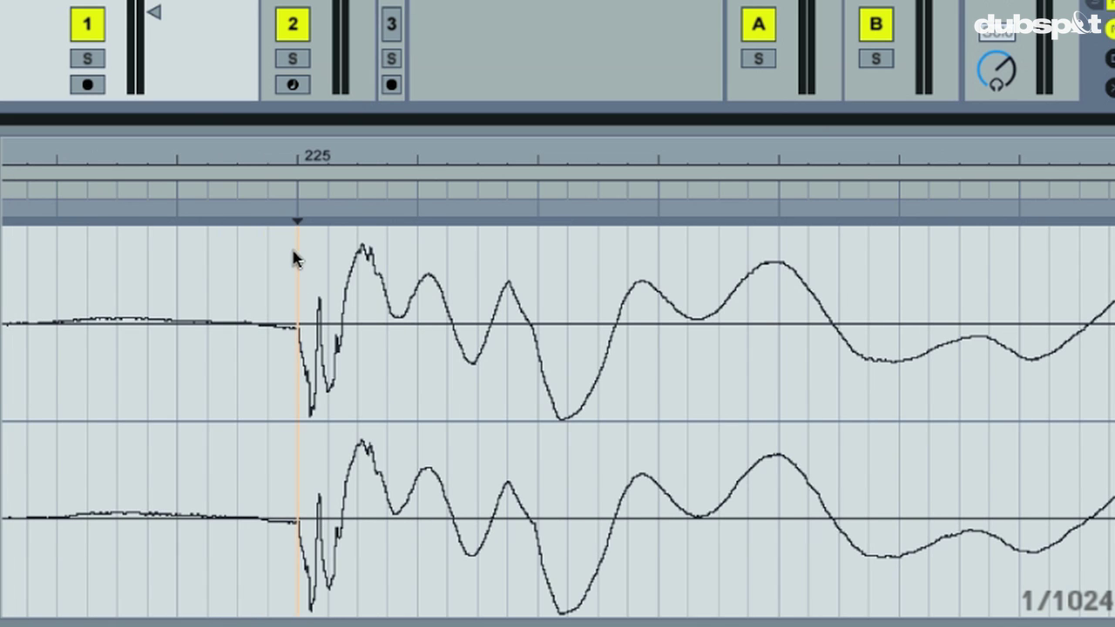
mouse_move(296, 155)
mouse_down()
mouse_move(304, 149)
mouse_move(294, 151)
mouse_up()
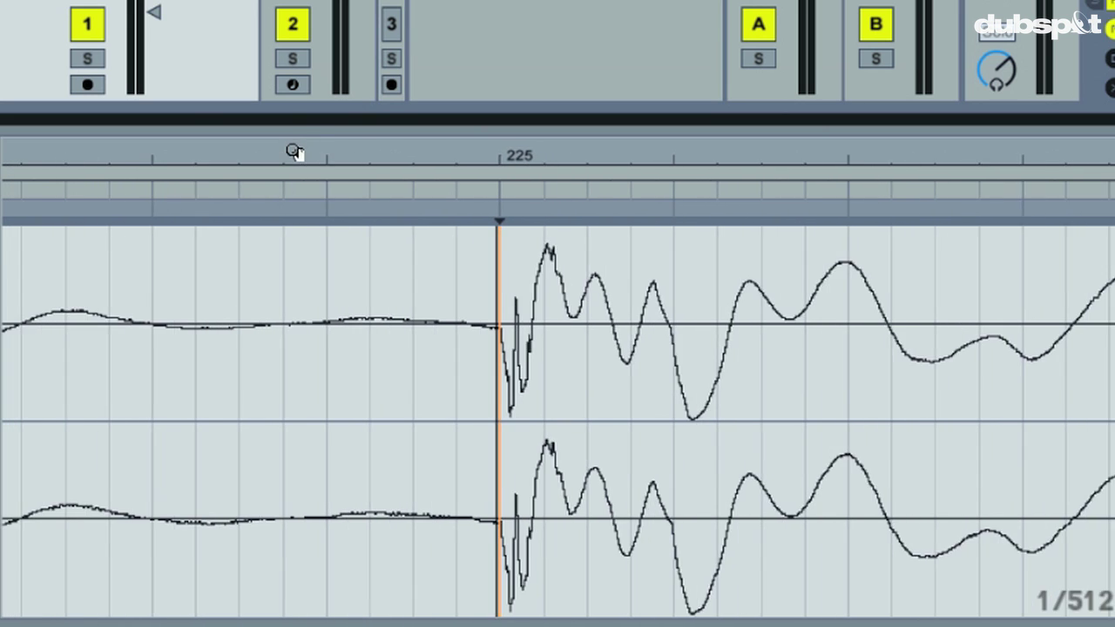
Check the kicks in the middle of the track, including the onset at bar 81, against the grid lines.
drag(520, 150, 738, 145)
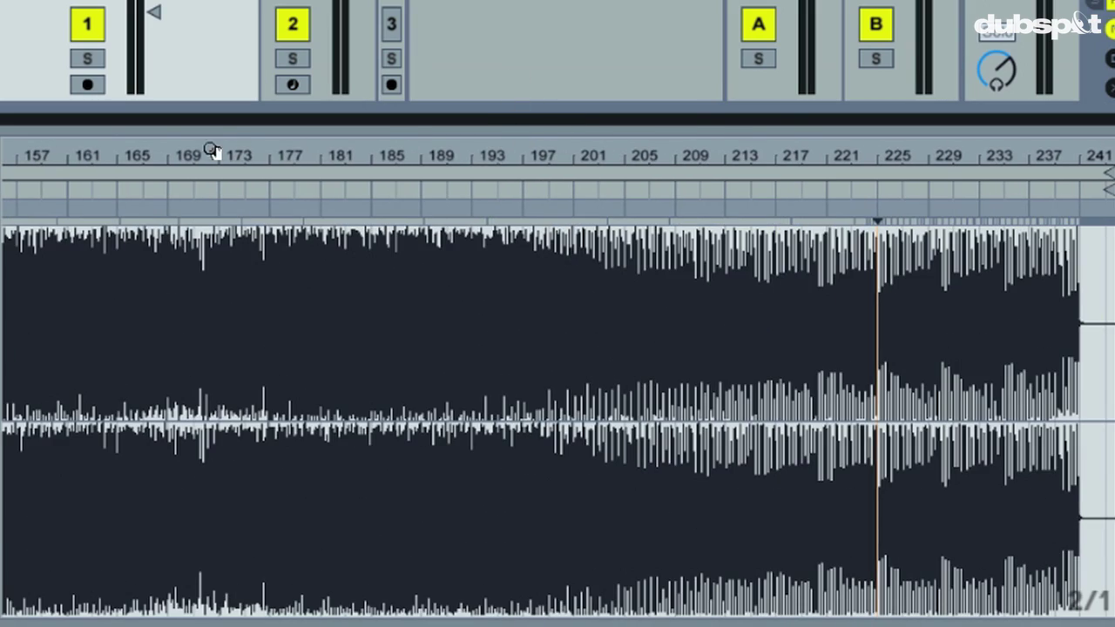
drag(209, 155, 111, 158)
drag(301, 155, 301, 153)
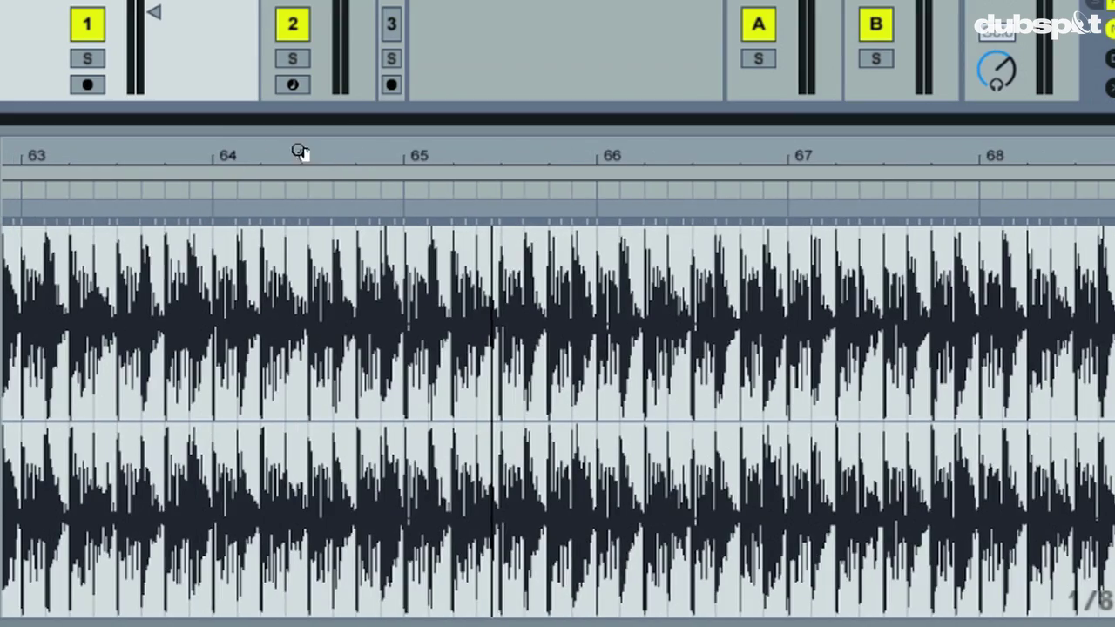
mouse_move(416, 153)
mouse_down()
mouse_move(413, 192)
mouse_move(413, 163)
mouse_move(351, 166)
mouse_move(420, 165)
mouse_up()
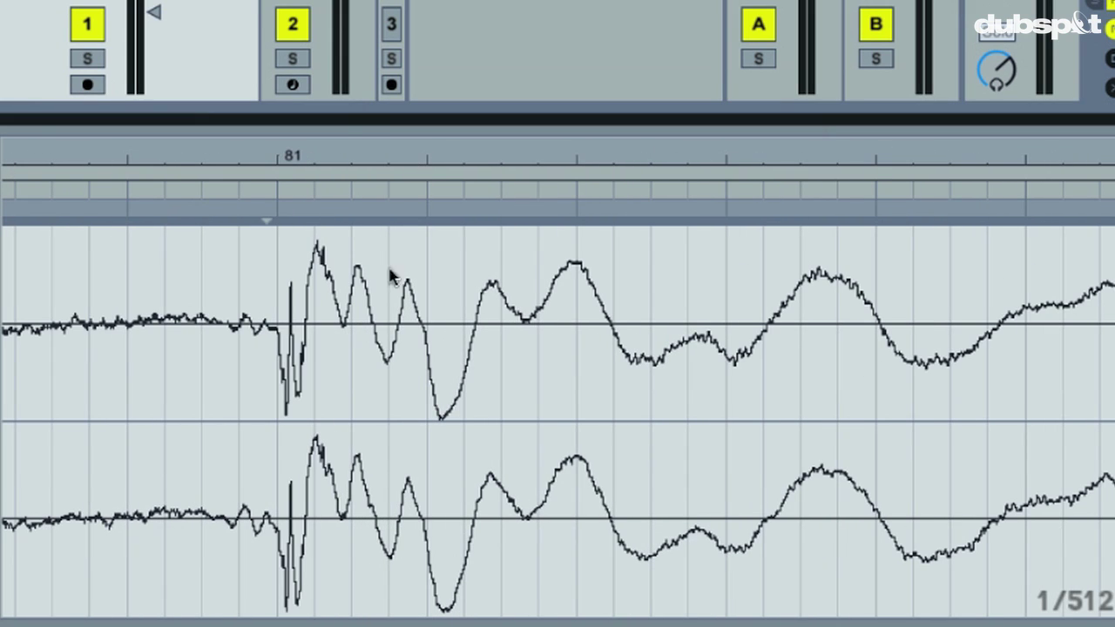
click(275, 348)
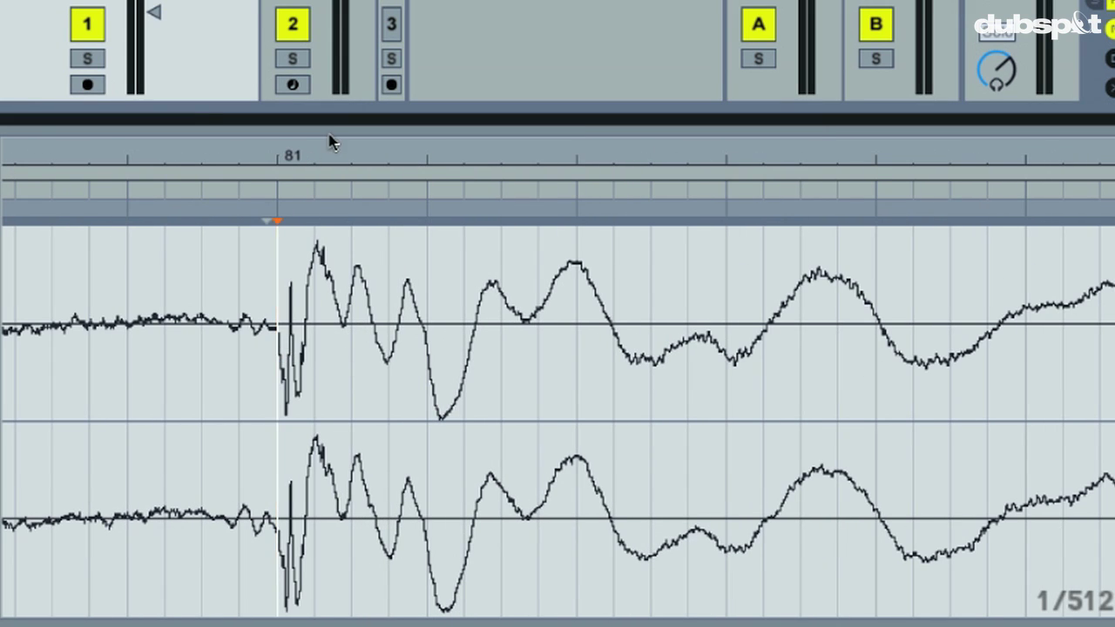
Set the project tempo to 124.00 BPM to match the clip's segment tempo.
mouse_move(348, 139)
mouse_down()
mouse_move(336, 152)
mouse_move(338, 123)
mouse_move(336, 153)
mouse_up()
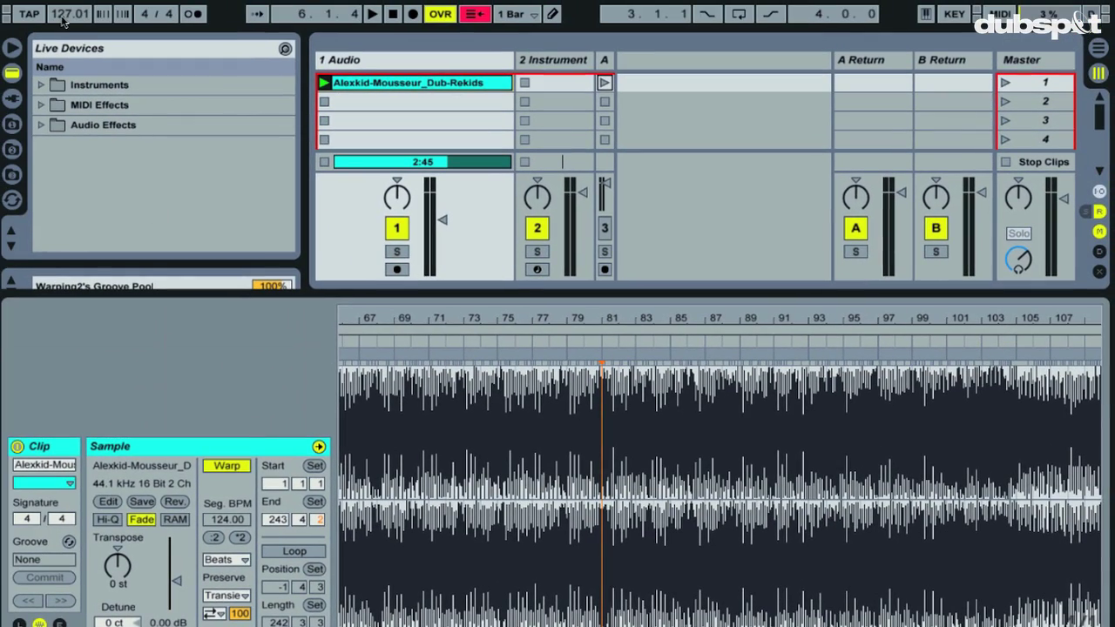
click(64, 20)
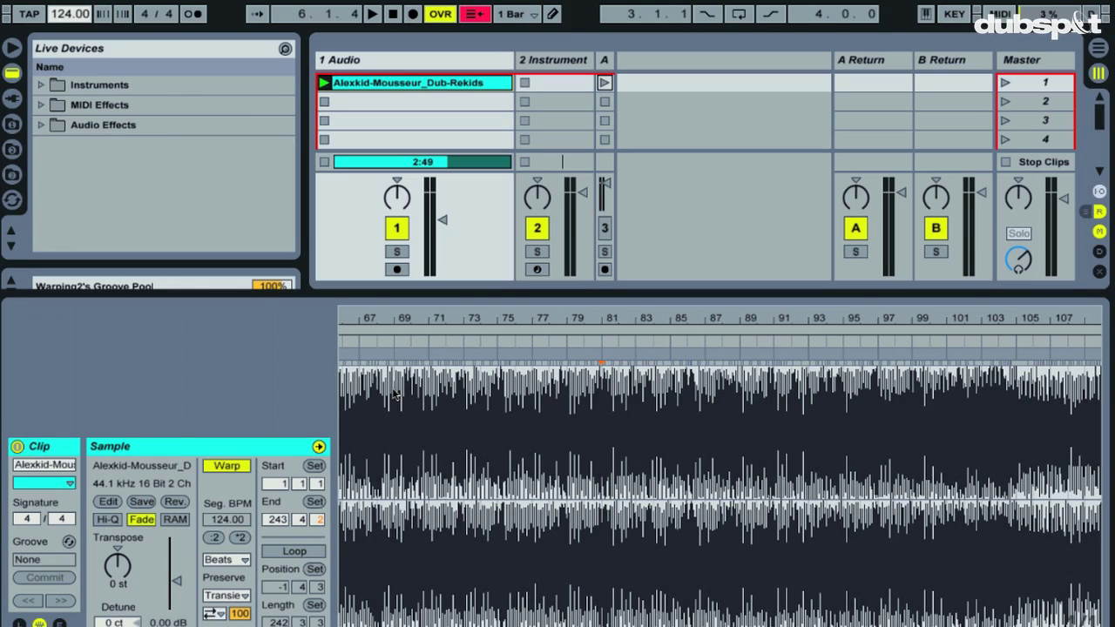
drag(452, 320, 493, 312)
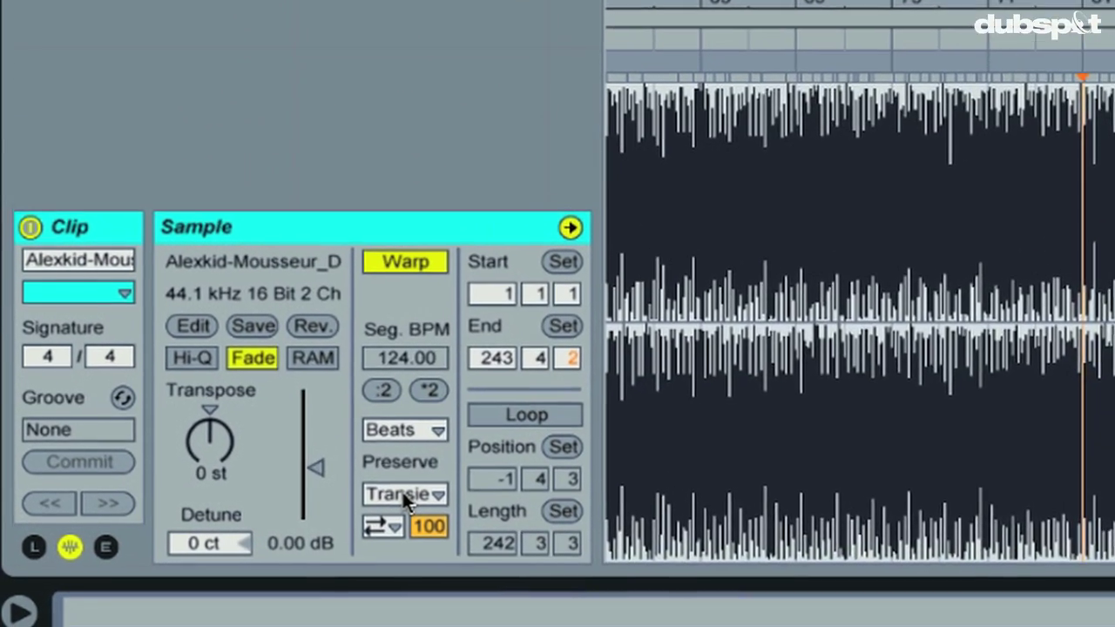
Set the Preserve resolution of the clip's Beats warp mode to 1/8.
click(403, 491)
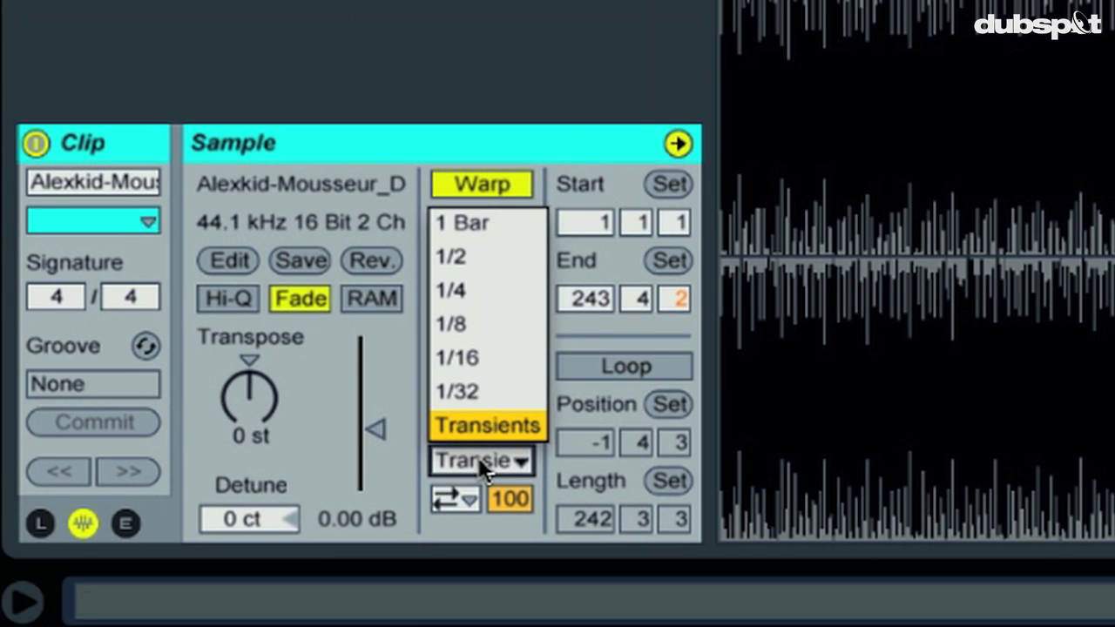
click(402, 492)
click(484, 464)
click(478, 458)
click(474, 463)
click(472, 324)
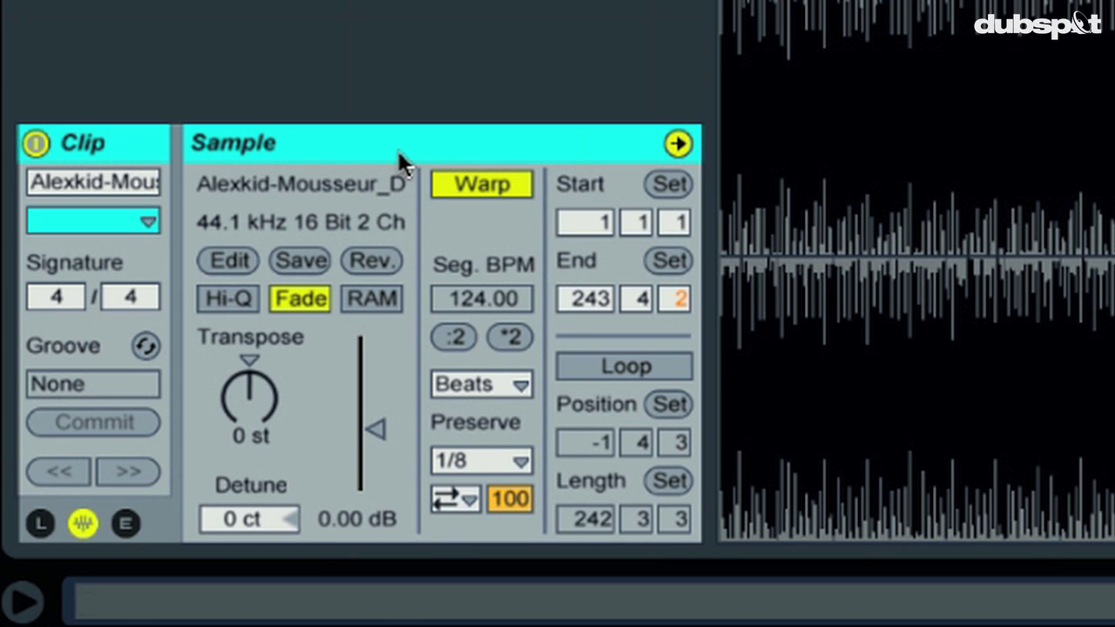
click(490, 458)
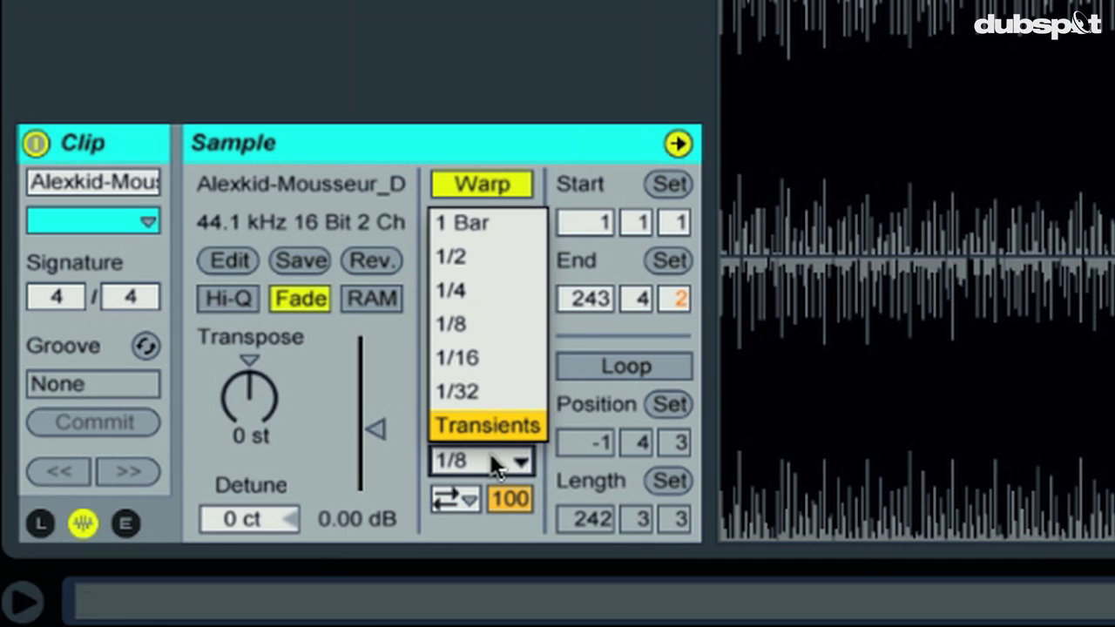
click(490, 455)
click(491, 455)
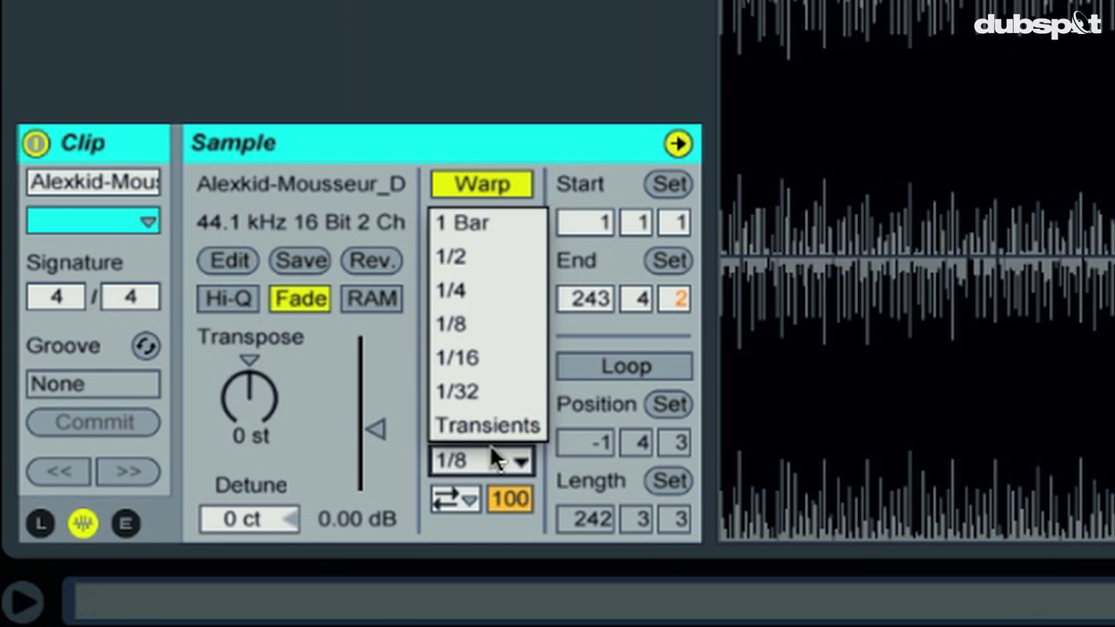
click(492, 459)
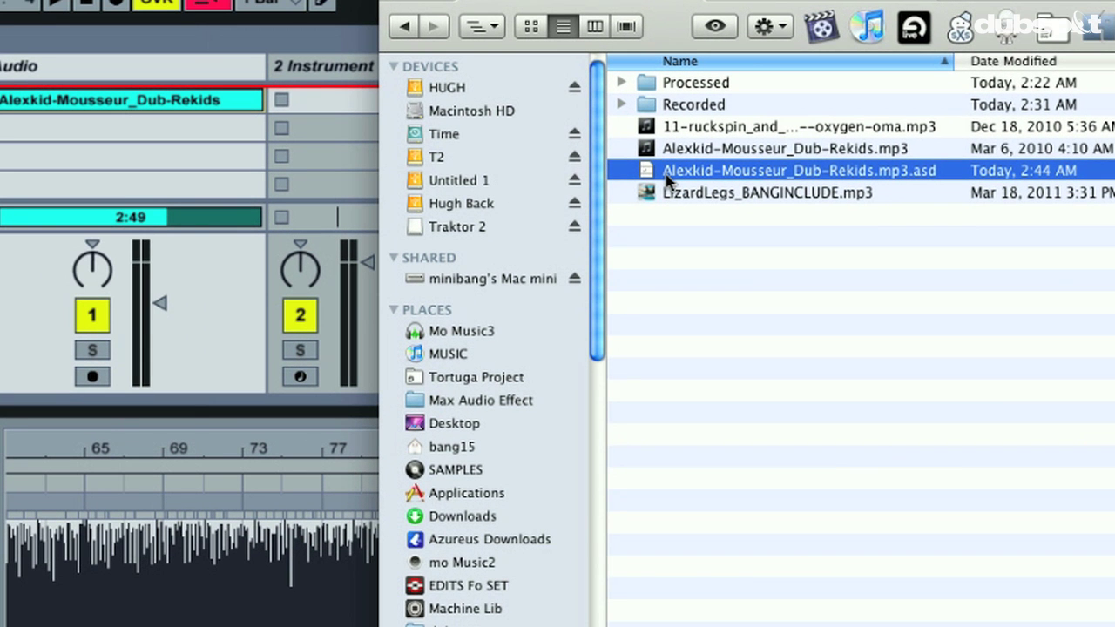
Compare Alexkid-Mousseur_Dub-Rekids.mp3 with its analysis file Alexkid-Mousseur_Dub-Rekids.mp3.asd in the Finder folder.
click(727, 173)
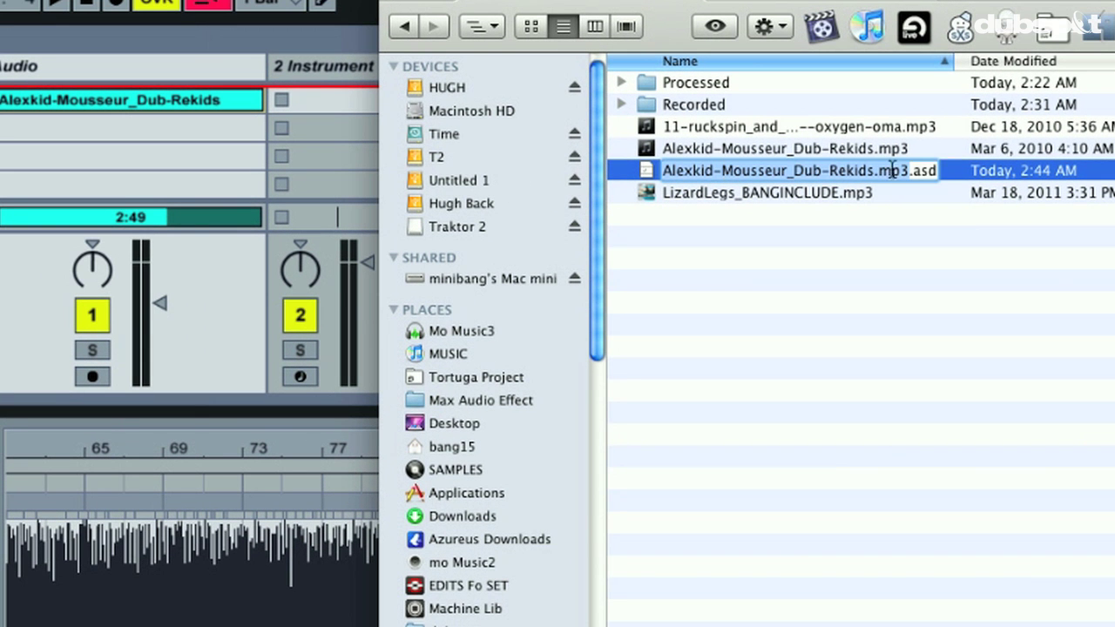
key(Escape)
click(728, 150)
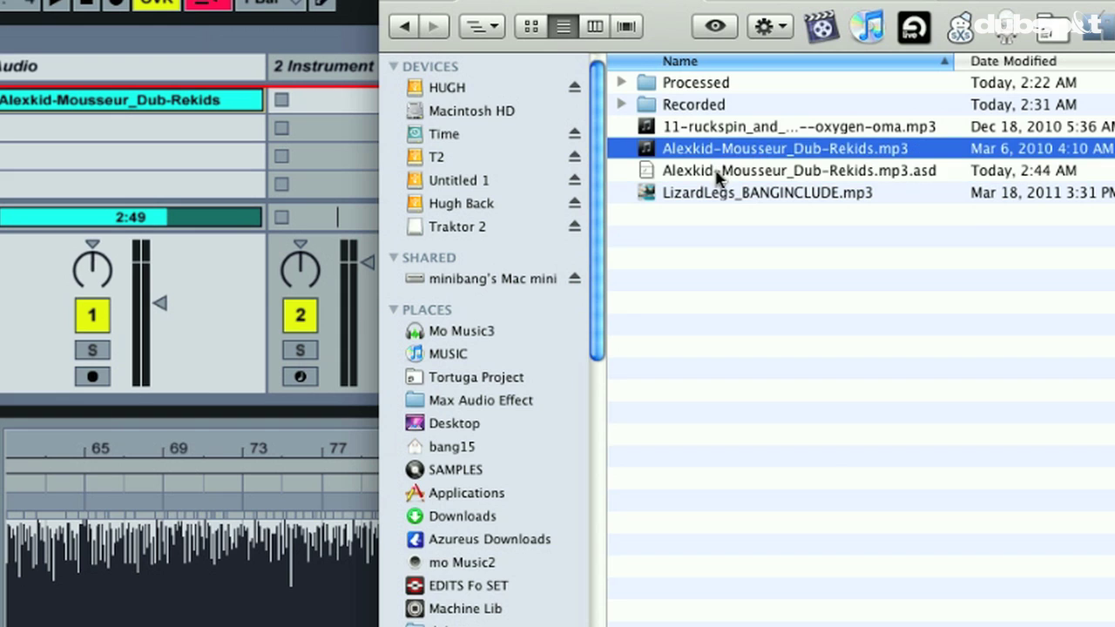
click(717, 173)
click(720, 152)
click(720, 172)
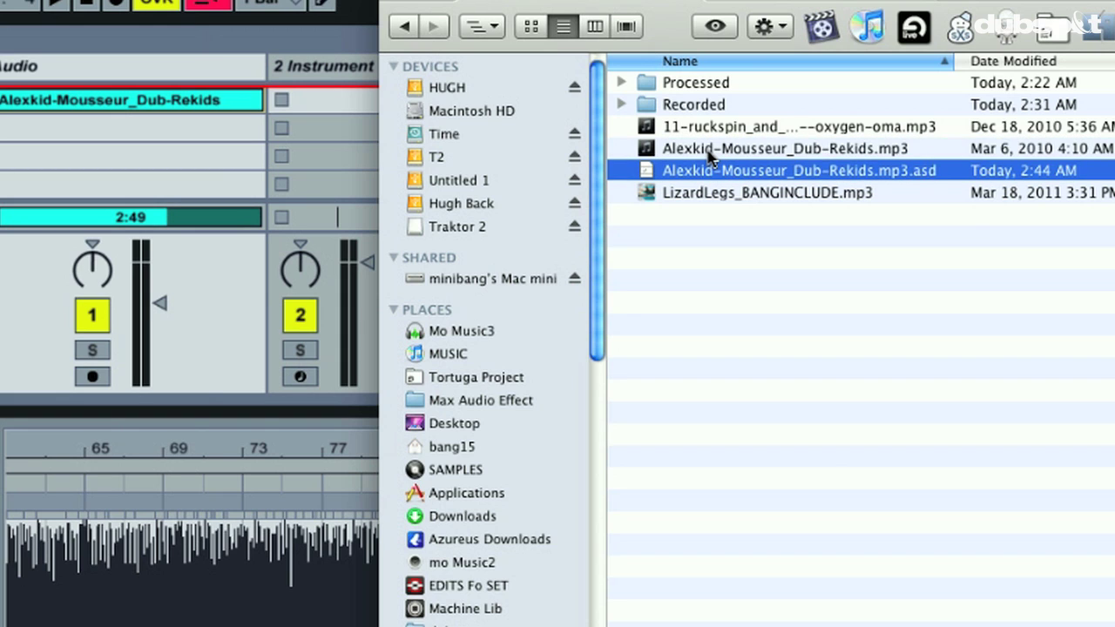
click(710, 154)
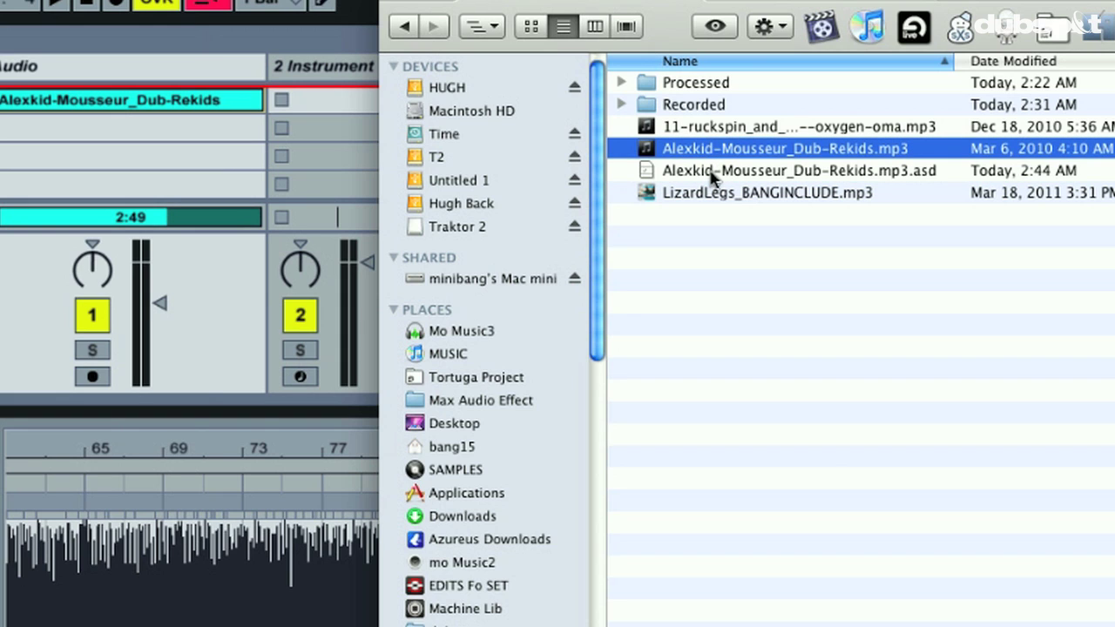
click(728, 173)
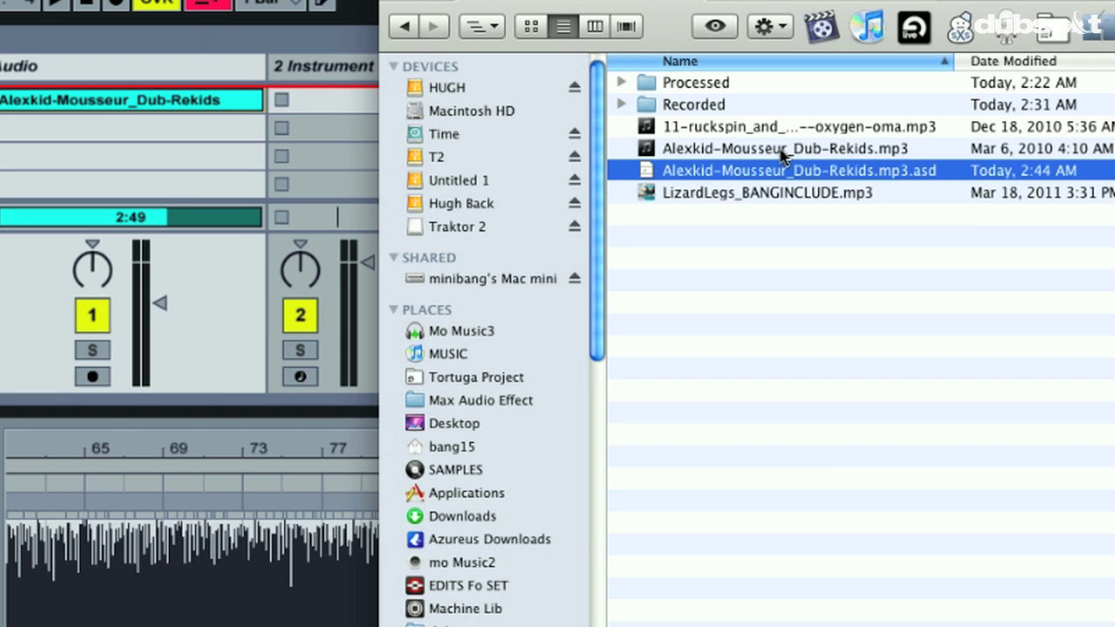
click(781, 152)
click(791, 170)
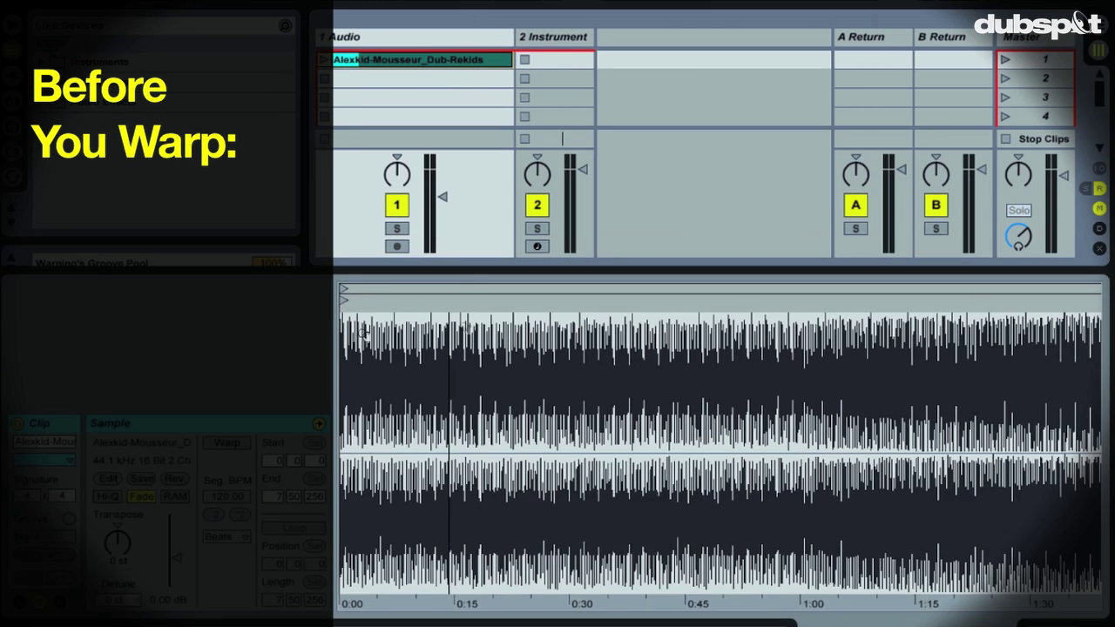
Examine the first kick at the start of the un-warped clip.
drag(445, 314, 445, 336)
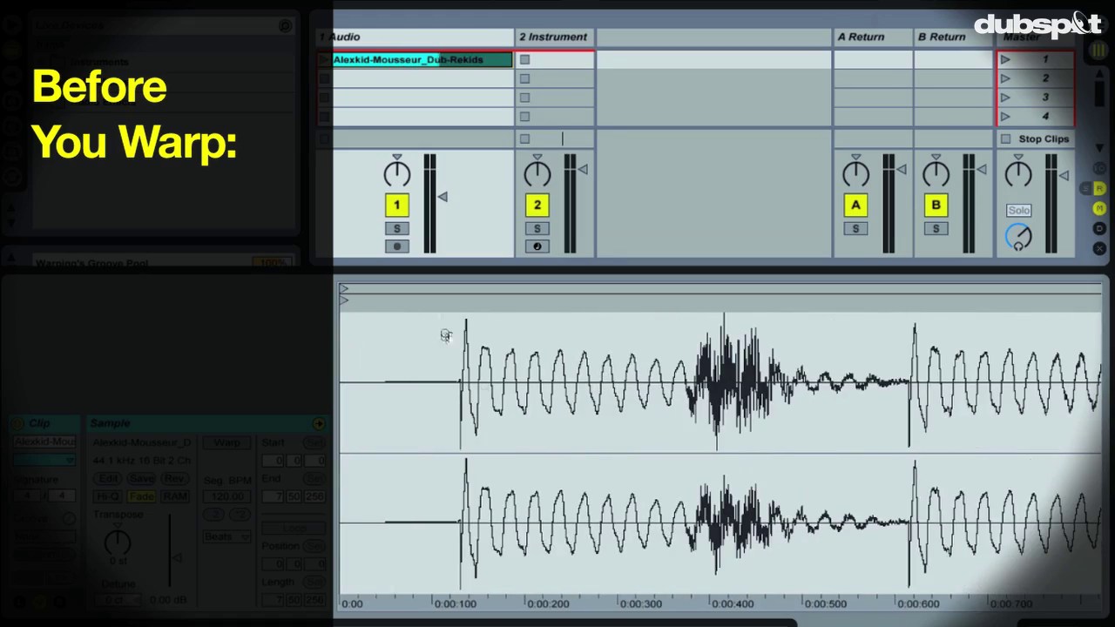
Play the un-warped clip and place its start marker just before the first kick.
click(324, 60)
mouse_move(381, 333)
mouse_down()
mouse_move(381, 323)
mouse_move(453, 331)
mouse_move(353, 332)
mouse_move(465, 361)
mouse_move(574, 311)
mouse_move(839, 343)
mouse_move(276, 301)
mouse_up()
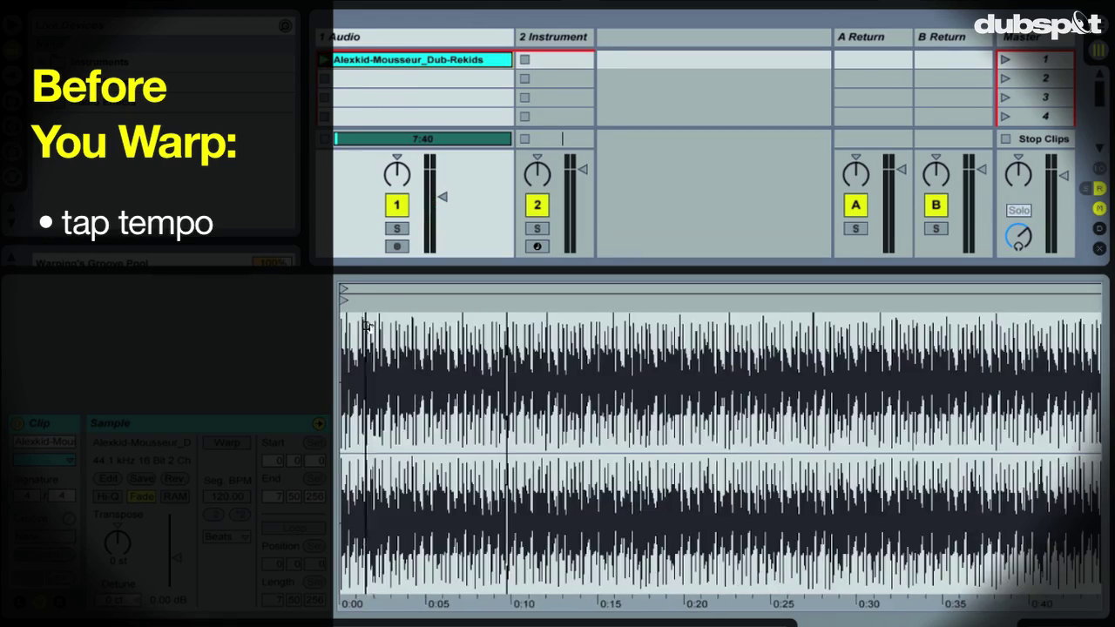
mouse_move(344, 326)
mouse_down()
mouse_move(398, 403)
mouse_move(435, 354)
mouse_move(340, 324)
mouse_up()
drag(417, 332, 417, 366)
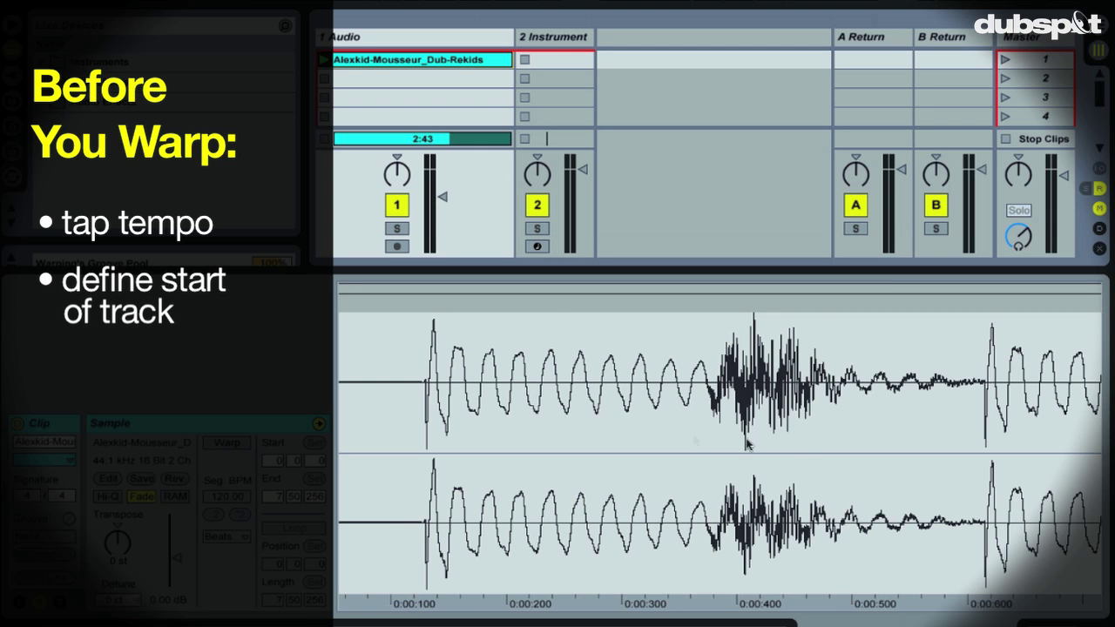
drag(746, 444, 872, 444)
mouse_move(344, 301)
mouse_down()
mouse_move(557, 305)
mouse_move(556, 384)
mouse_move(578, 401)
mouse_up()
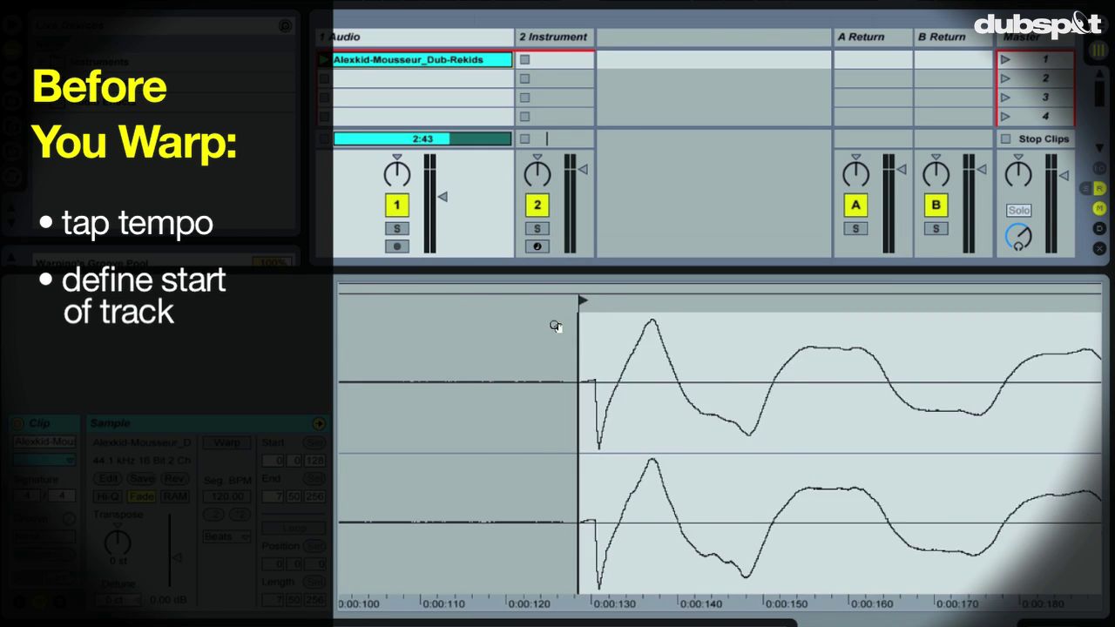
drag(555, 325, 553, 337)
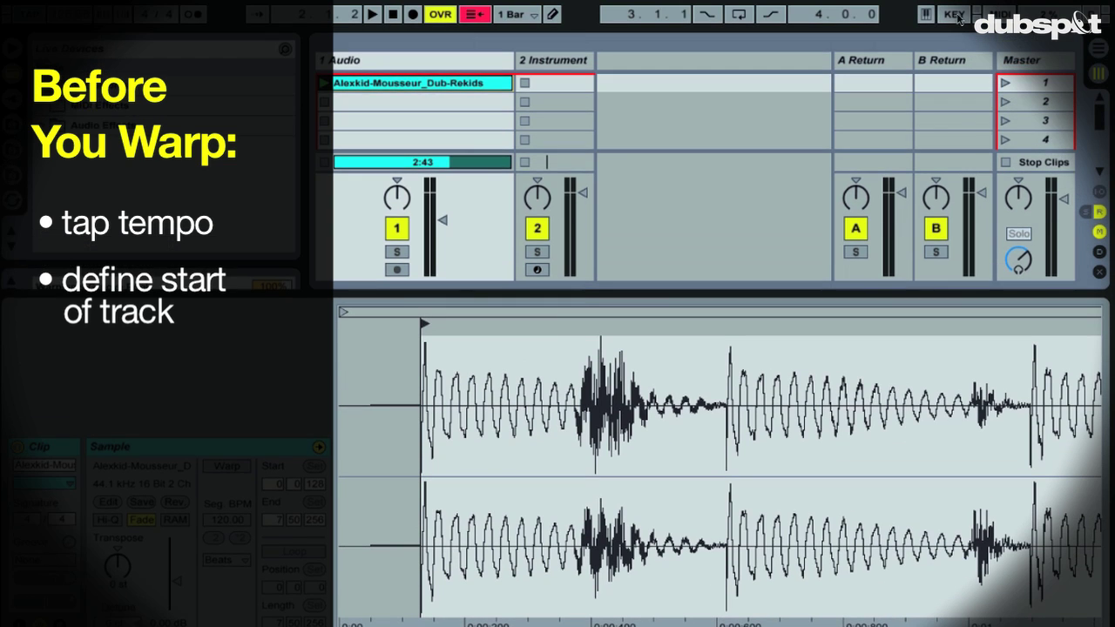
Turn on key mapping mode and select the metronome switch for a key assignment.
key(ctrl+k)
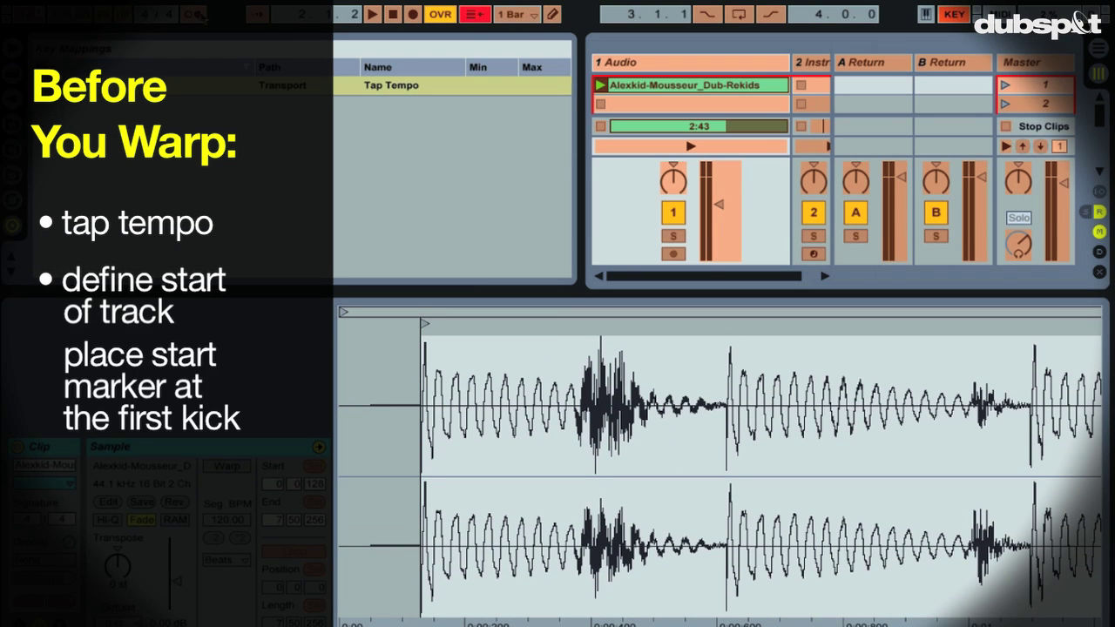
click(197, 14)
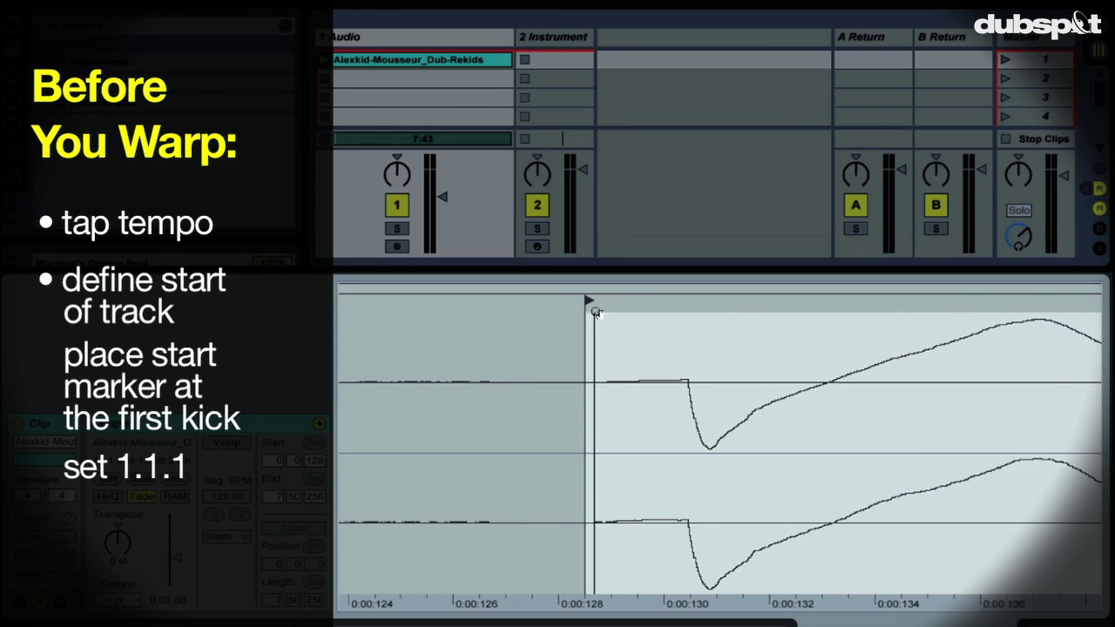
Move the start marker exactly onto the onset of the first kick and set 1.1.1 there.
mouse_move(596, 312)
mouse_down()
mouse_move(669, 300)
mouse_move(723, 315)
mouse_move(724, 327)
mouse_up()
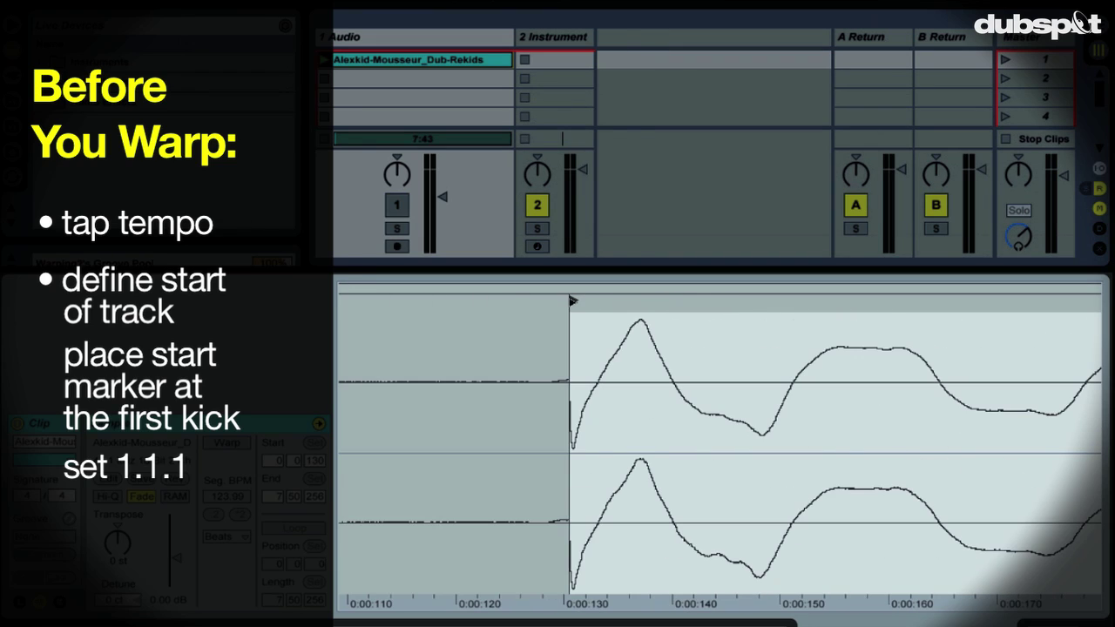
right_click(571, 301)
click(603, 329)
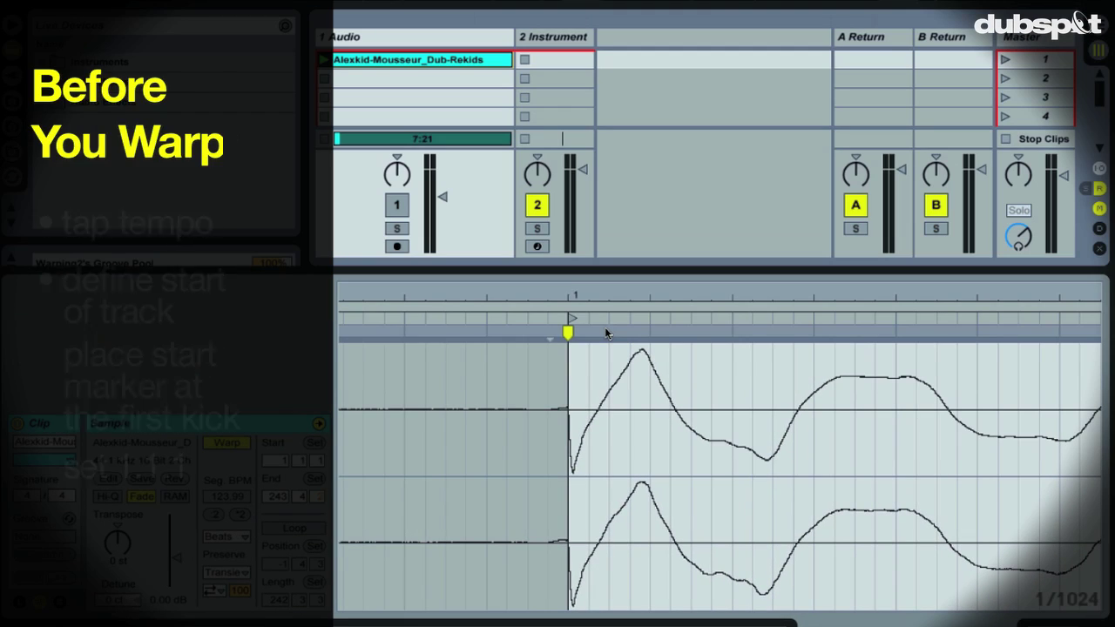
Warp the whole track from the warp marker on its first kick at bar 1.
drag(572, 296, 571, 317)
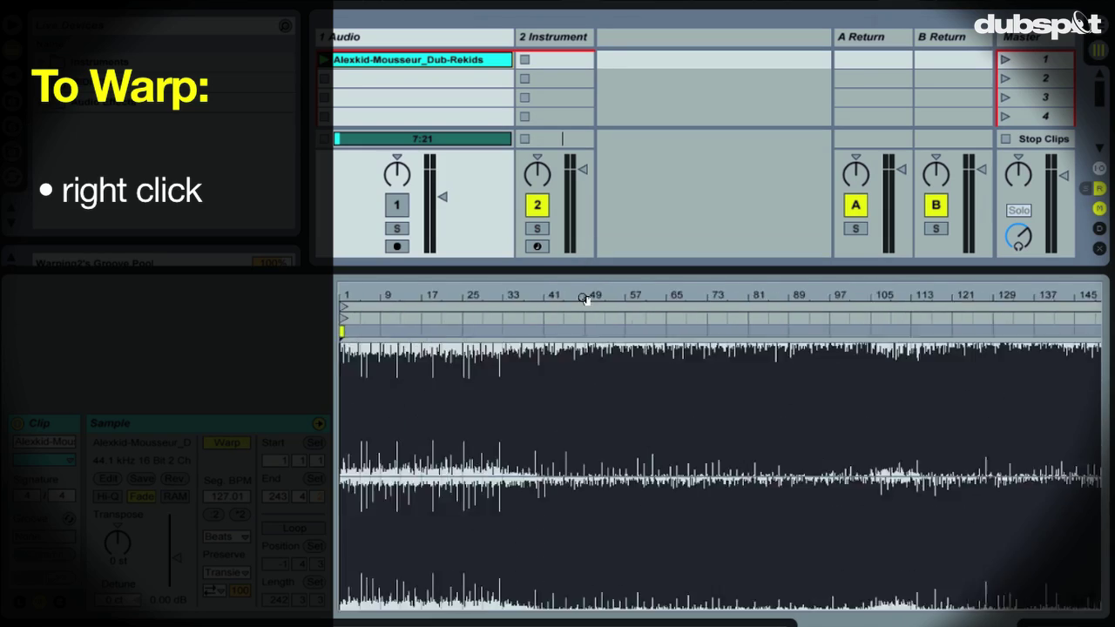
mouse_move(666, 287)
mouse_down()
mouse_move(666, 299)
mouse_move(582, 333)
mouse_move(587, 301)
mouse_move(341, 296)
mouse_up()
click(614, 408)
drag(482, 296, 573, 286)
drag(788, 294, 789, 313)
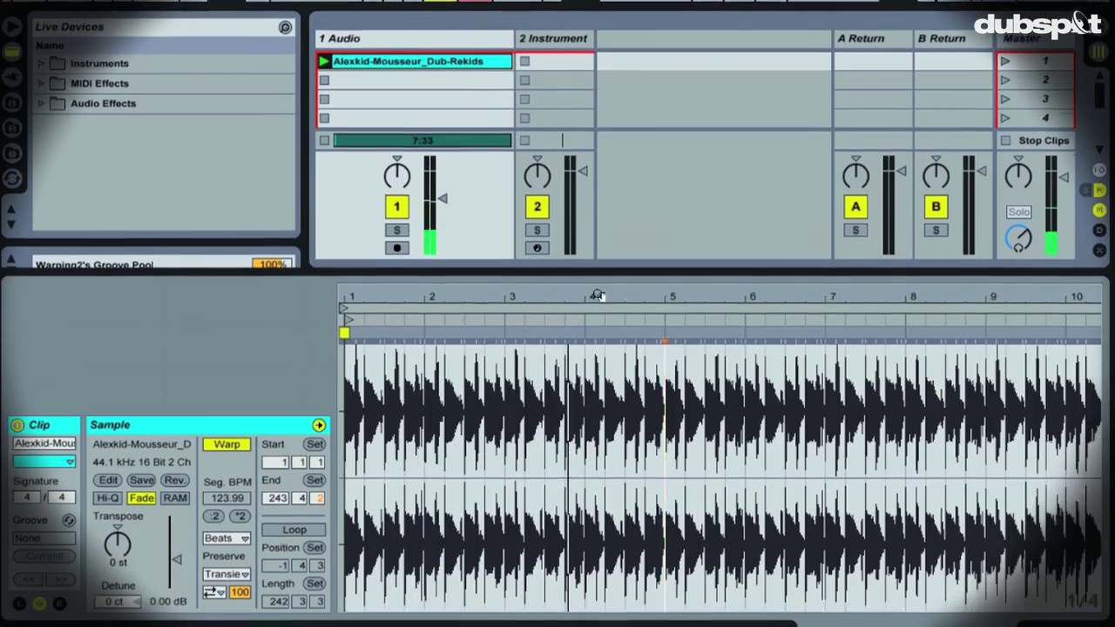
Shift the onset of the early kick near the end of the track onto the bar 225 line with a warp marker.
drag(597, 296, 351, 292)
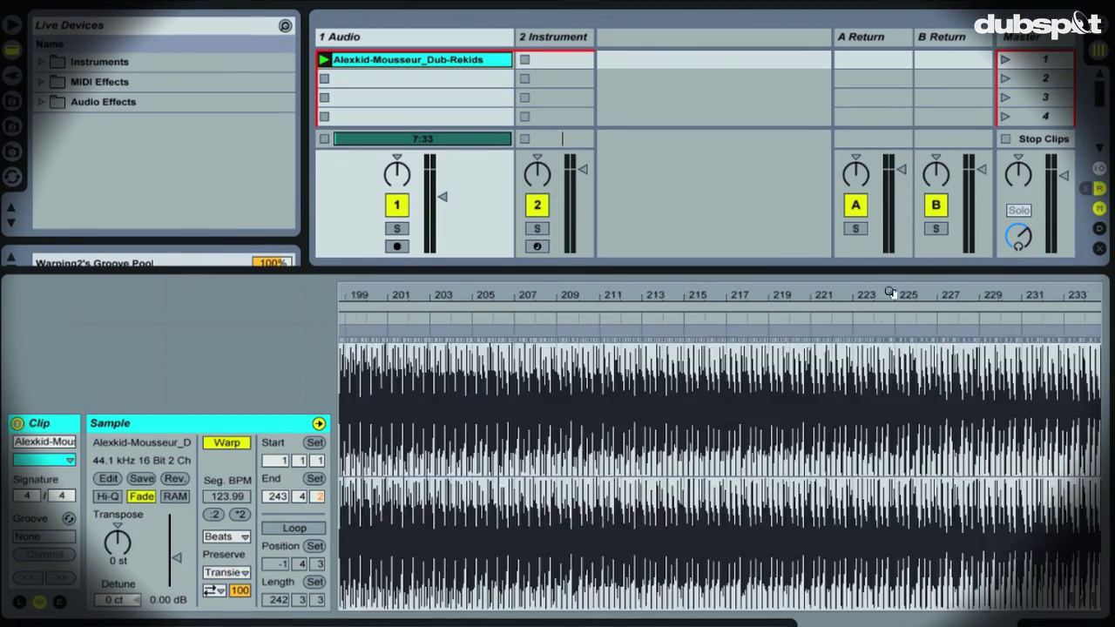
drag(891, 293, 822, 352)
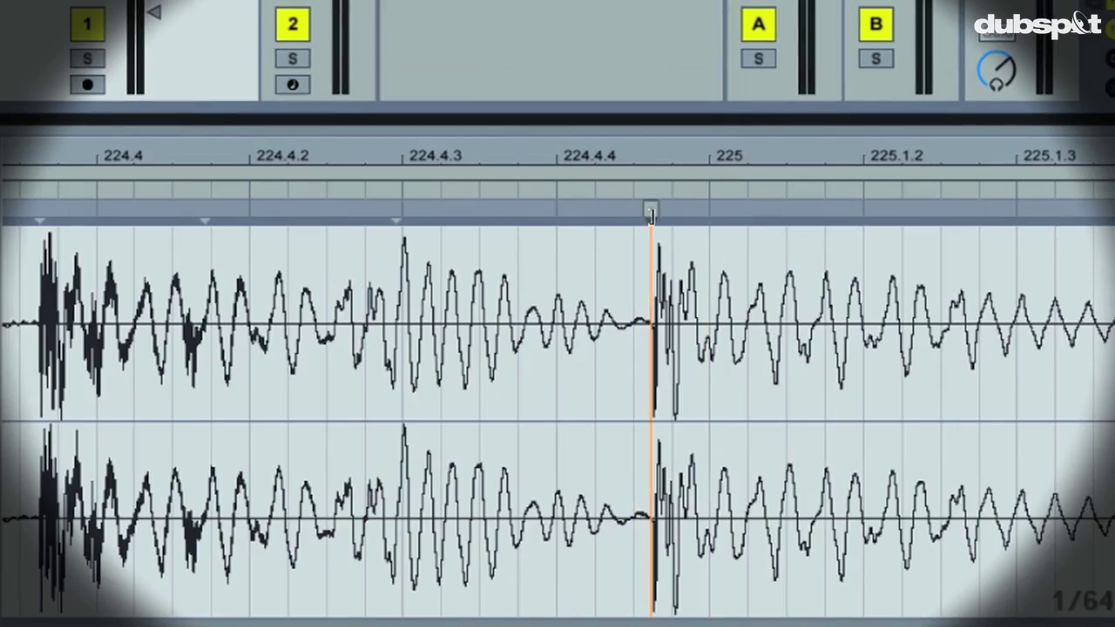
drag(651, 214, 623, 259)
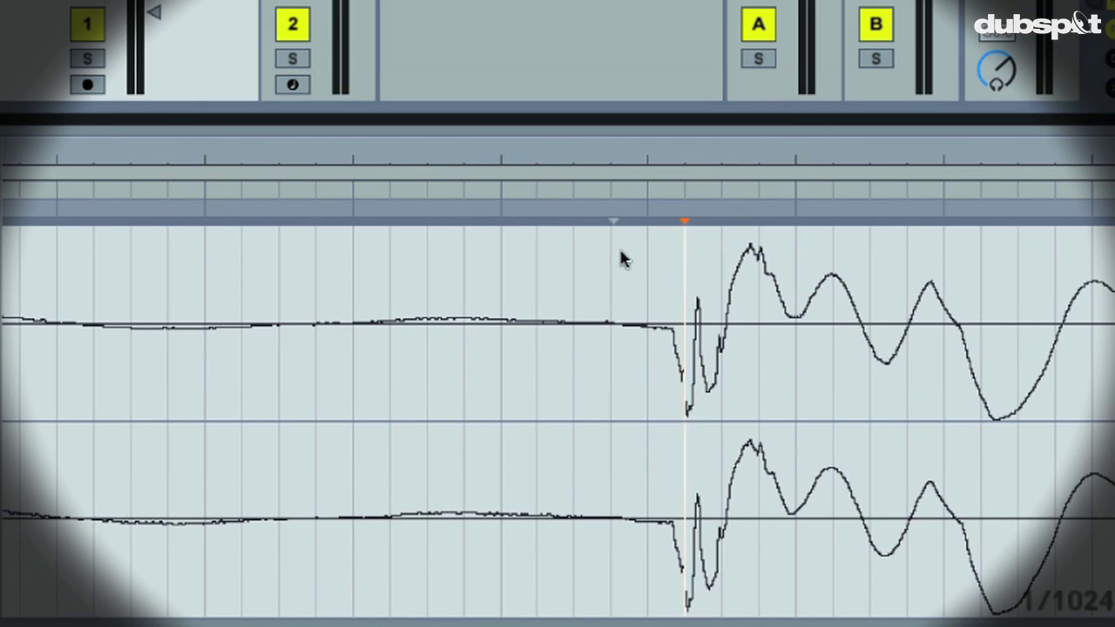
drag(386, 212, 232, 214)
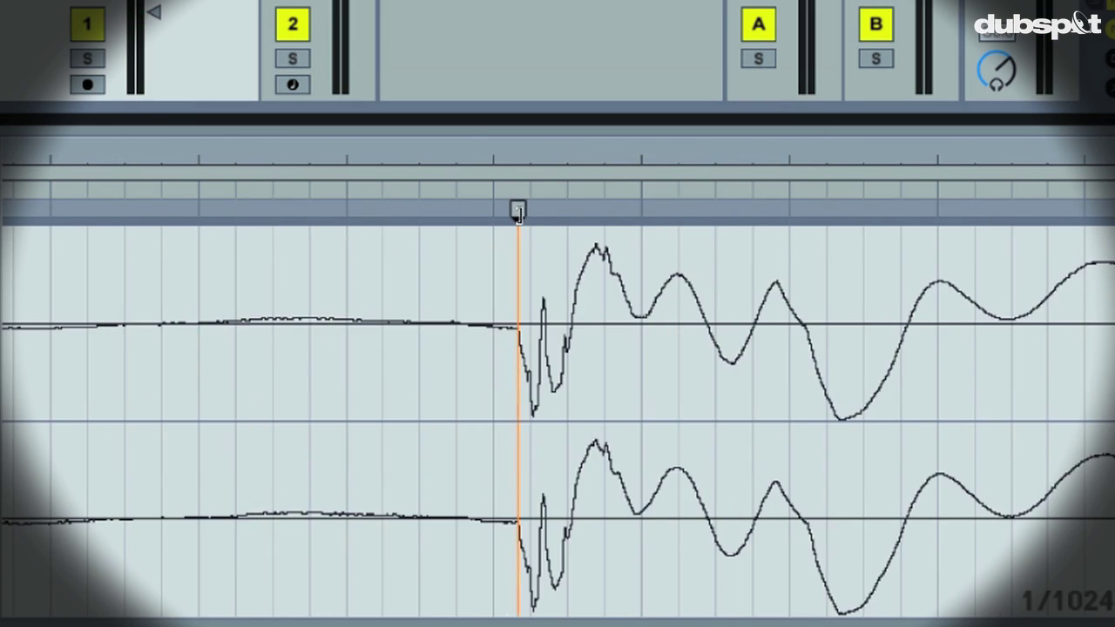
drag(519, 150, 502, 126)
drag(503, 214, 842, 211)
drag(842, 150, 200, 153)
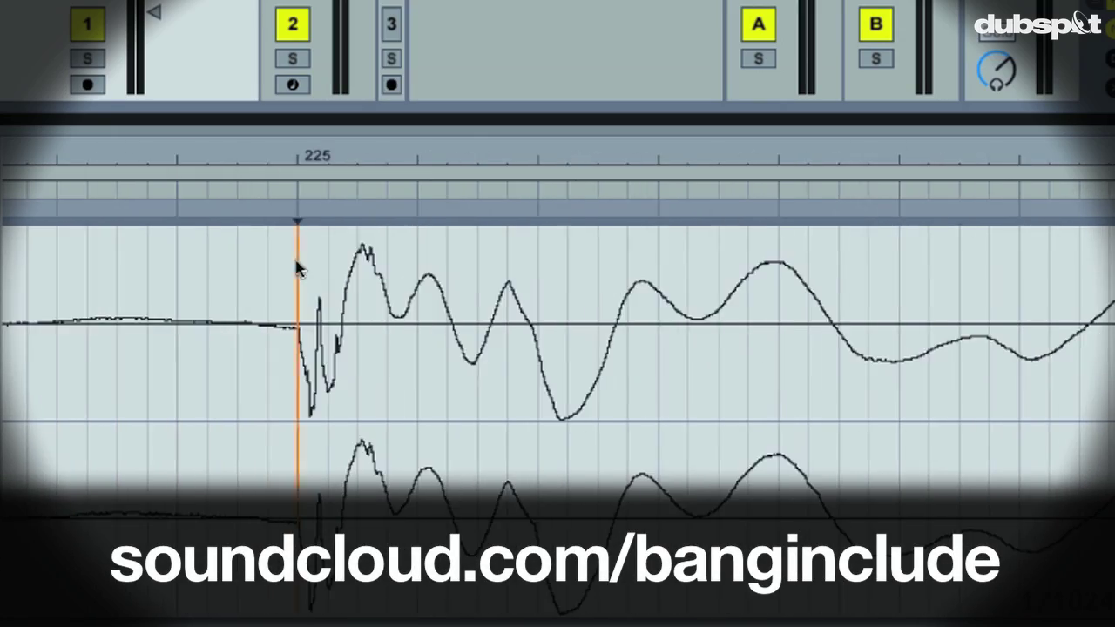
mouse_move(299, 155)
mouse_down()
mouse_move(502, 151)
mouse_move(209, 155)
mouse_move(303, 174)
mouse_move(413, 154)
mouse_move(279, 155)
mouse_move(337, 154)
mouse_up()
double_click(276, 220)
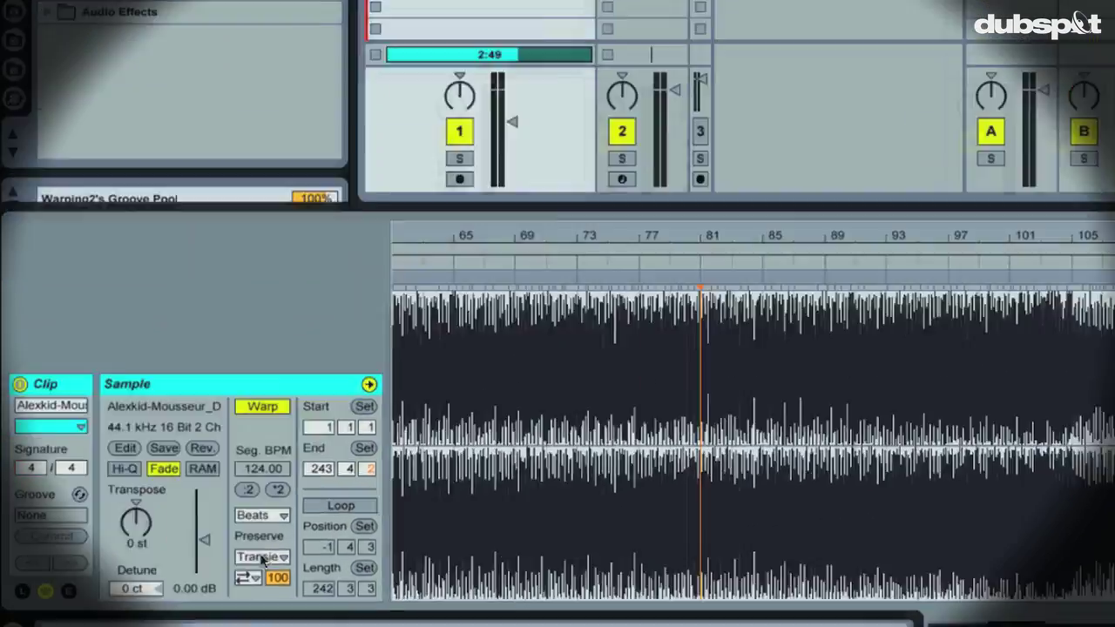
Set the Preserve option of the clip's Beats warp mode to 1/8.
click(264, 559)
click(248, 480)
click(269, 558)
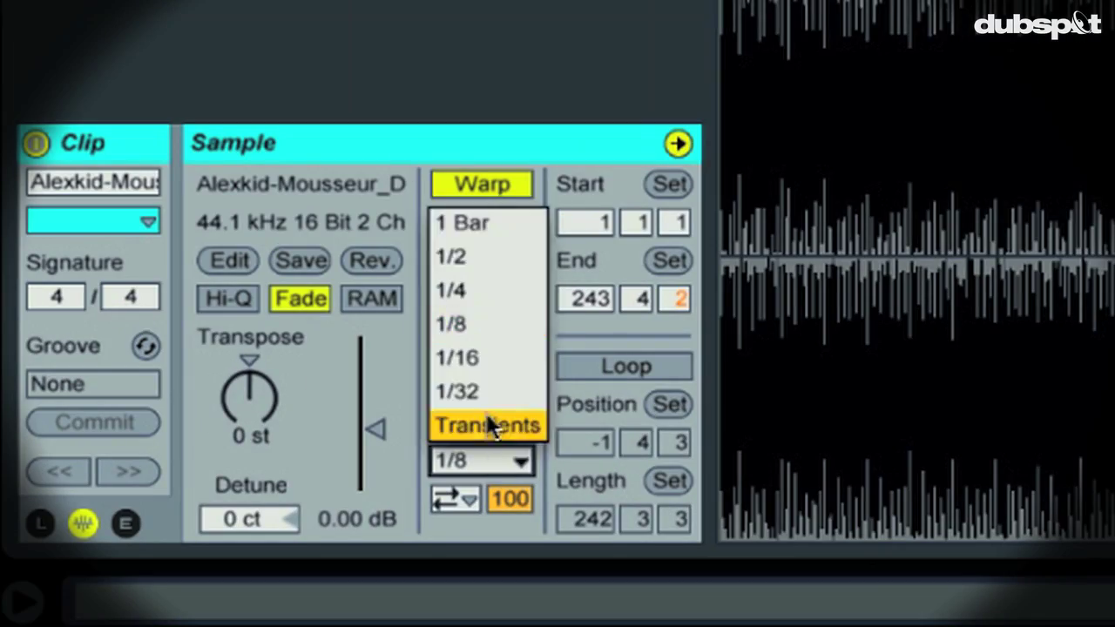
click(493, 459)
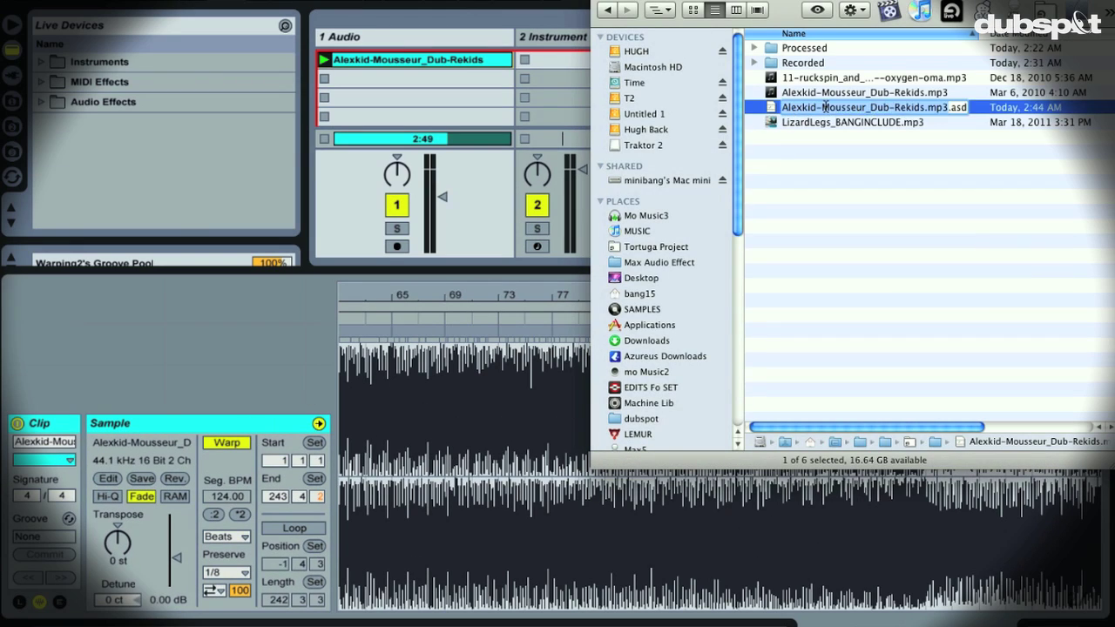
Select the audio file Alexkid-Mousseur_Dub-Rekids.mp3 beside its .asd analysis file in the Finder folder.
click(822, 93)
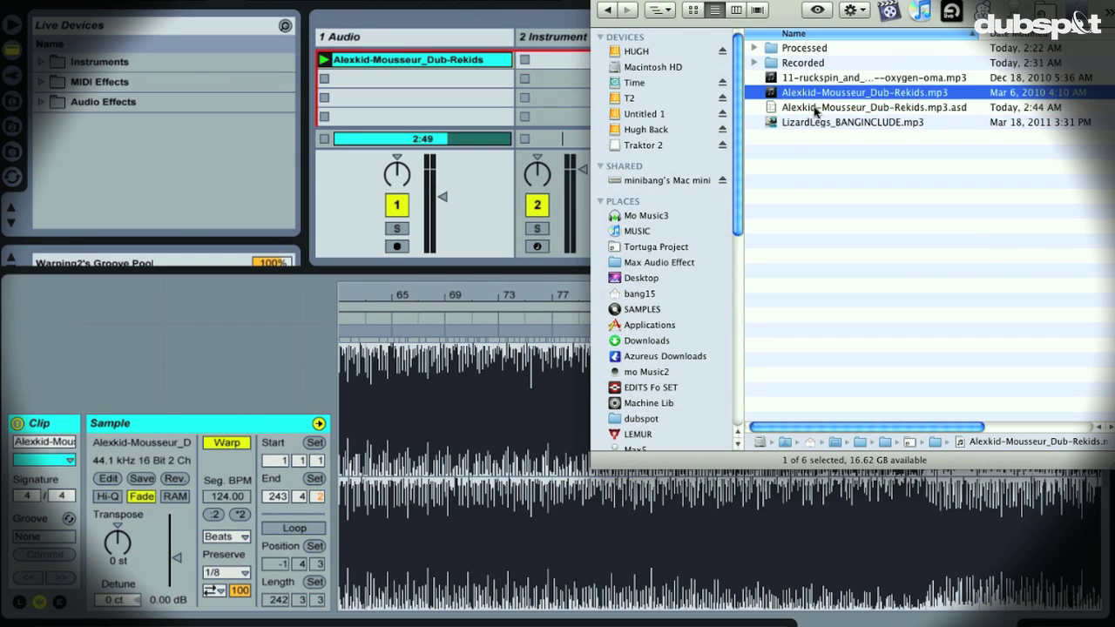
Record a MIDI clip in the second slot of the TAL-BassLine track.
click(224, 424)
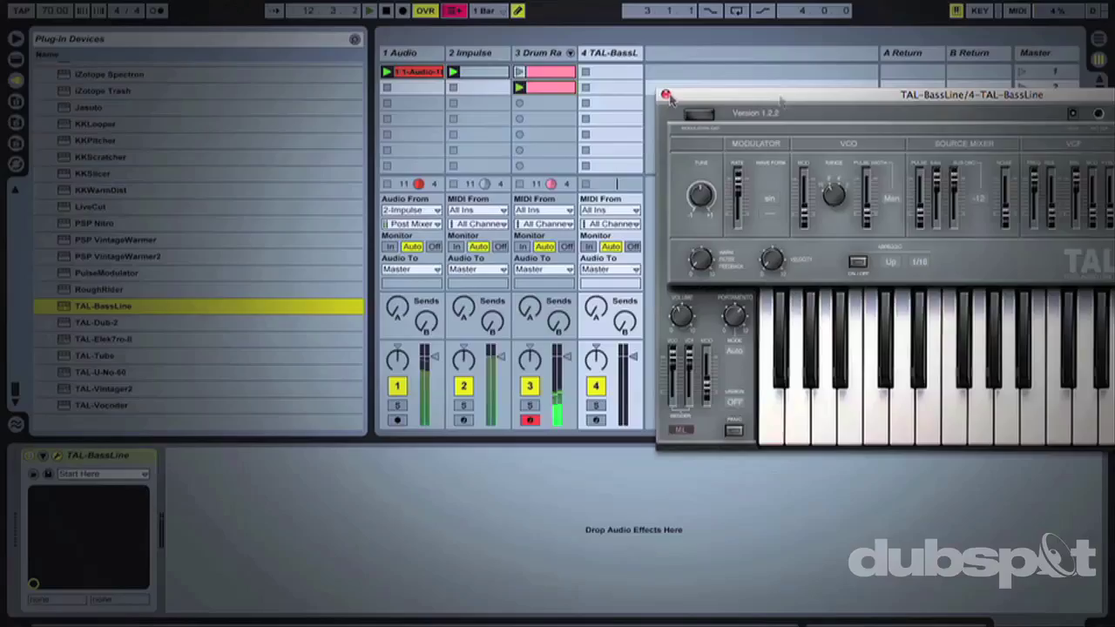
click(588, 88)
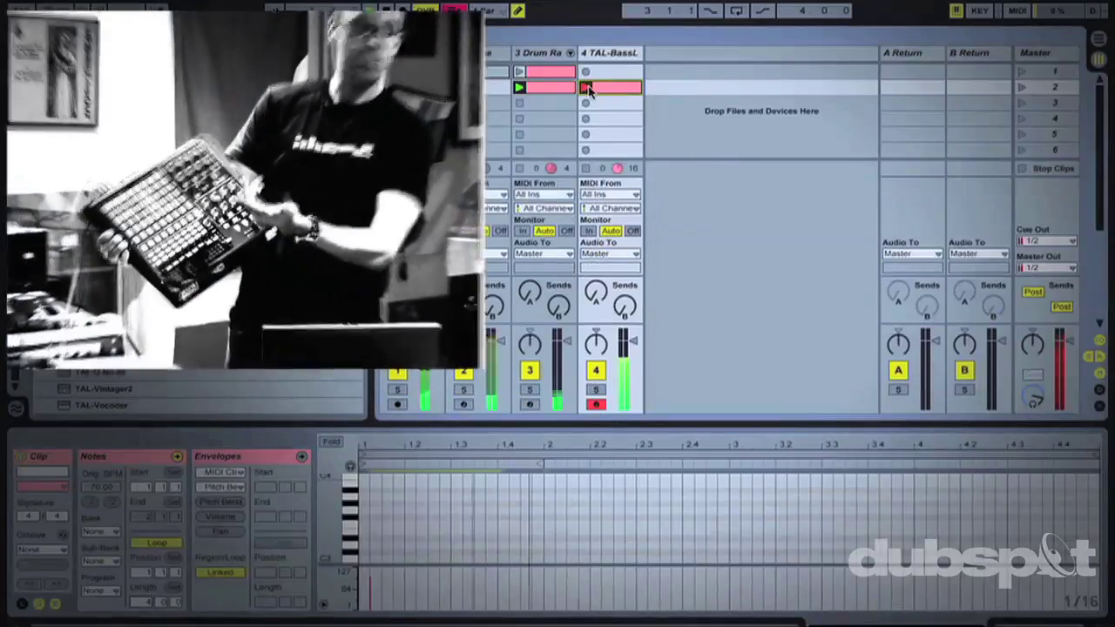